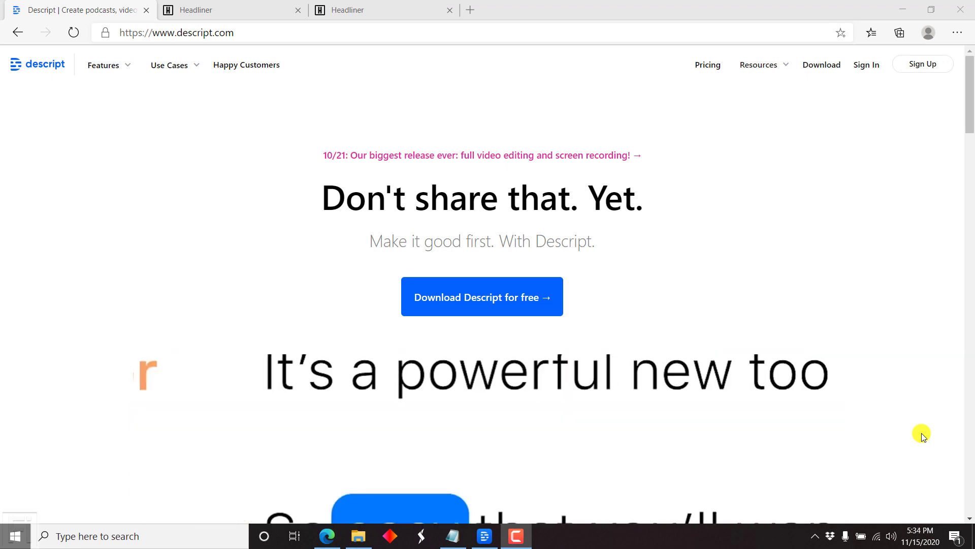
Look over the Descript home page, Headliner's create page and Headliner's Free Pro referral settings in the browser.
{"action": "left_click", "coordinate": [240, 5]}
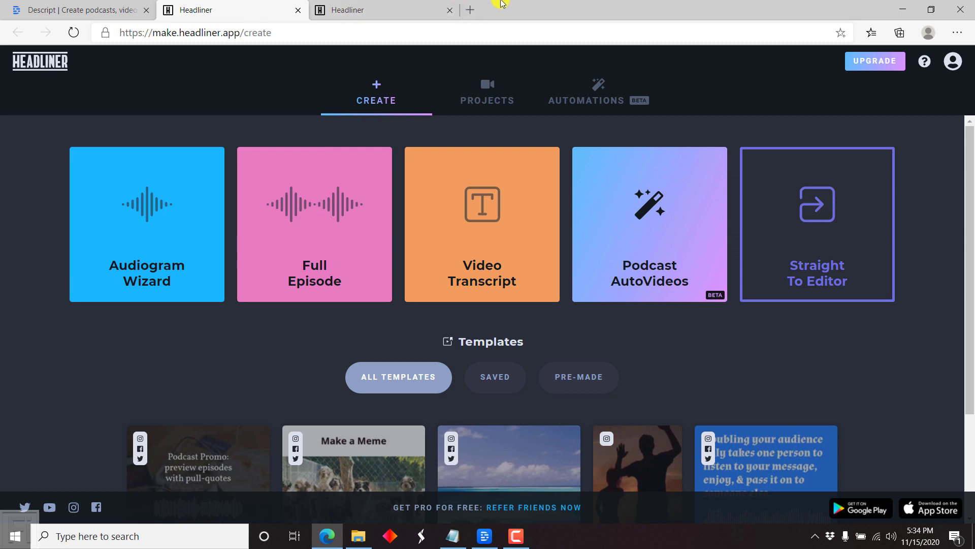
{"action": "left_click", "coordinate": [75, 3]}
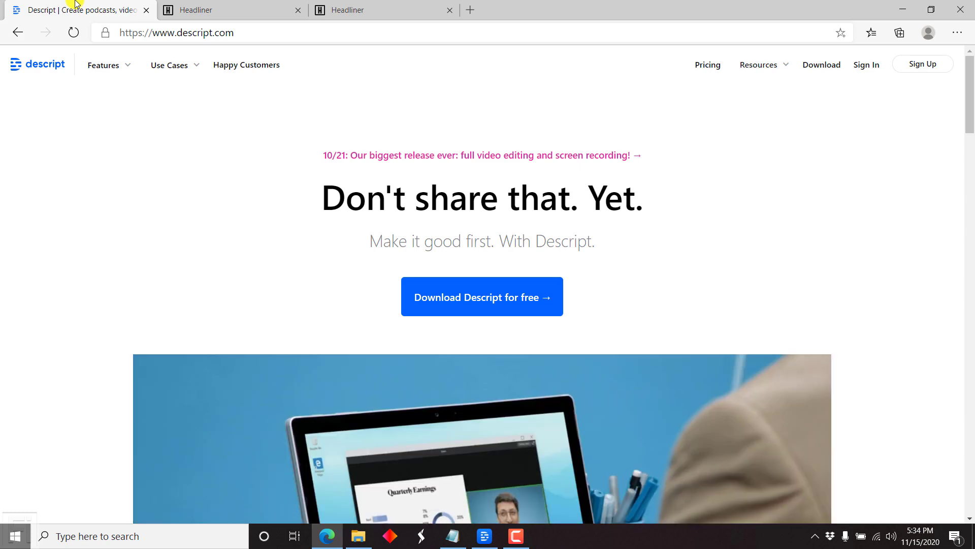
{"action": "left_click", "coordinate": [193, 7]}
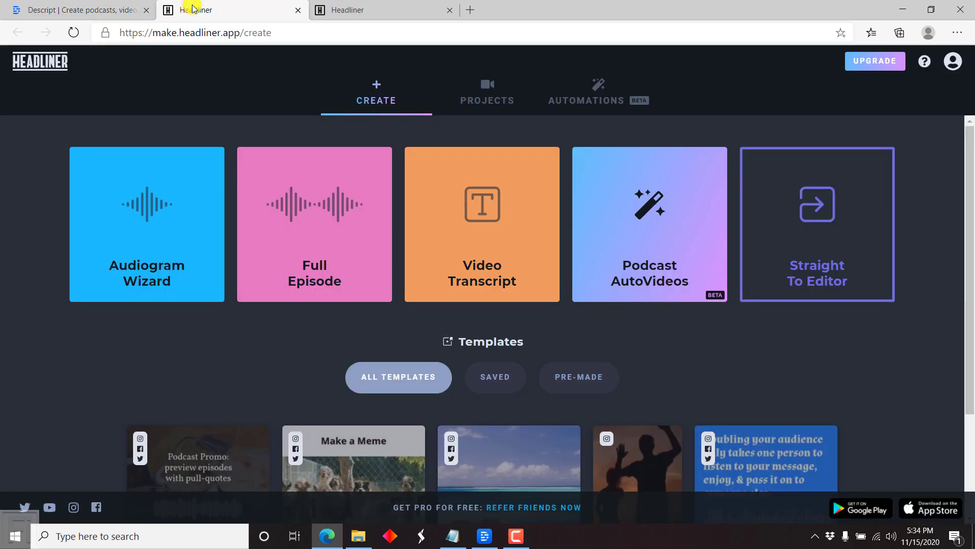
{"action": "left_click", "coordinate": [351, 7]}
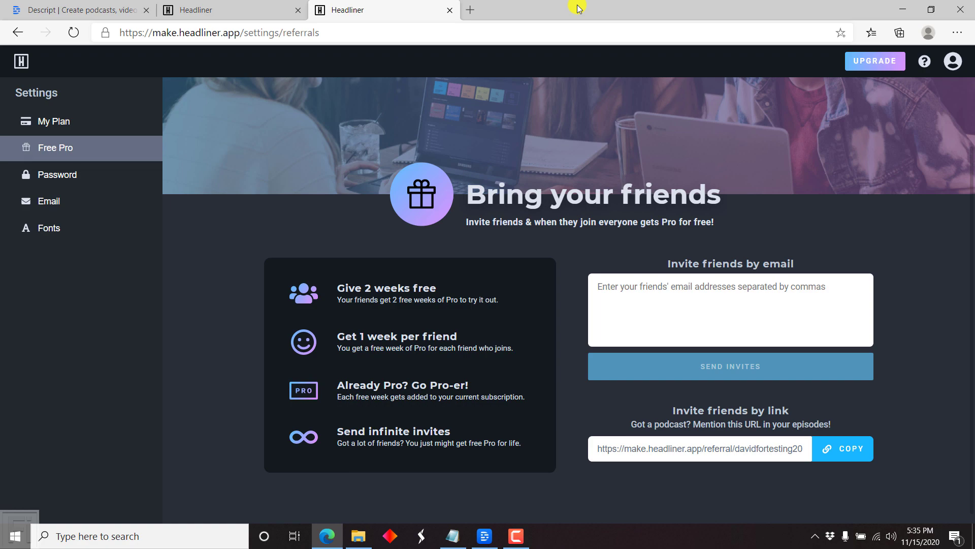
Switch to Descript, select the transcript's first sentence, and set up publishing the selection as an audiogram.
{"action": "left_click", "coordinate": [900, 10]}
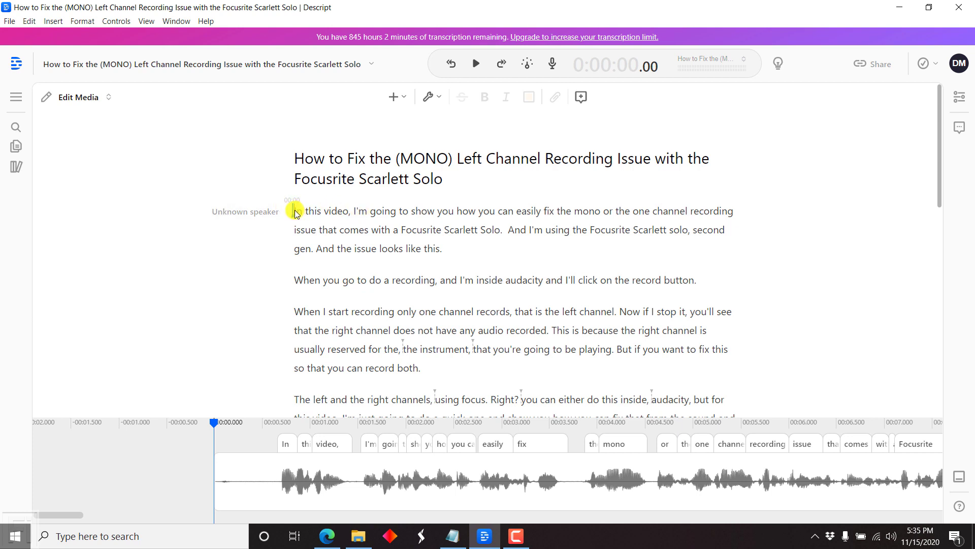
{"action": "left_click_drag", "start_coordinate": [294, 210], "coordinate": [506, 235]}
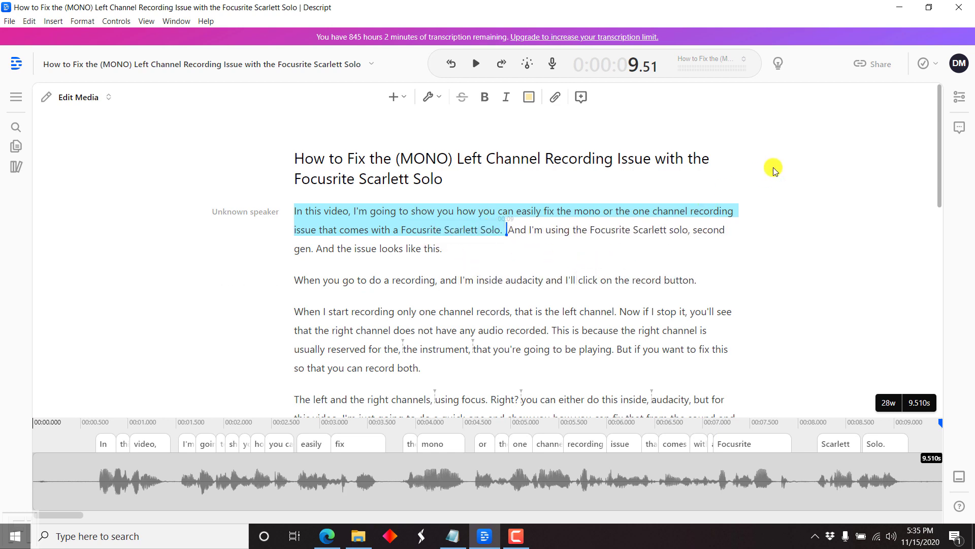
{"action": "left_click", "coordinate": [874, 72]}
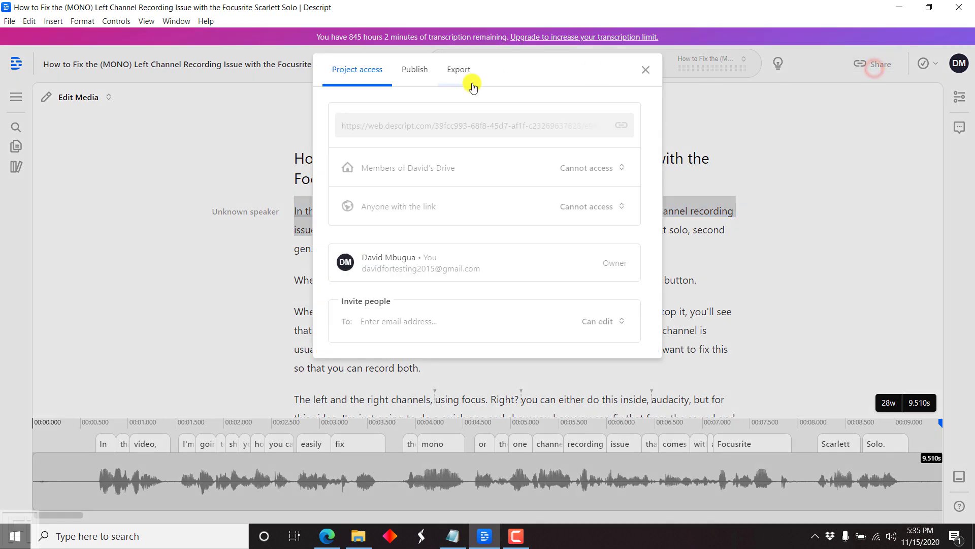
{"action": "left_click", "coordinate": [411, 67]}
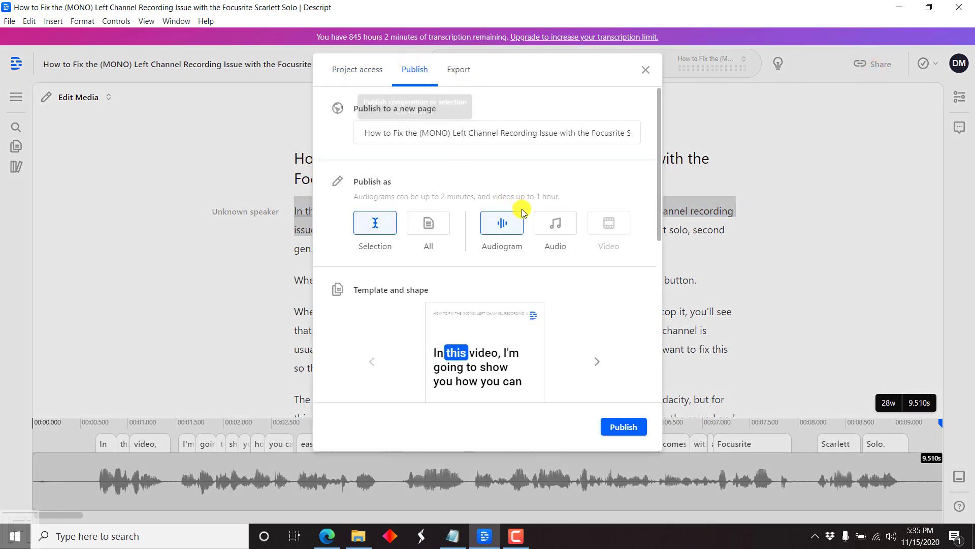
{"action": "left_click", "coordinate": [501, 225]}
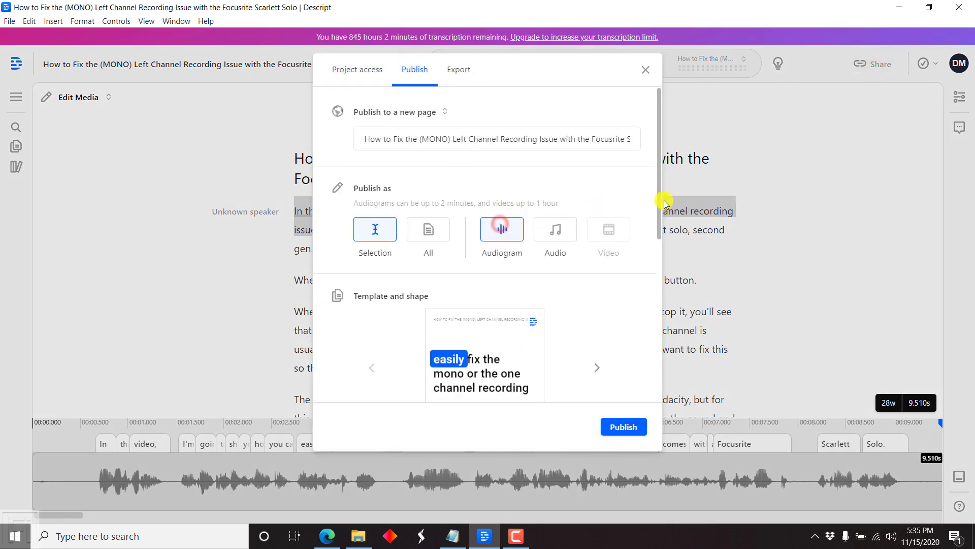
Preview the available audiogram templates and review the audiogram settings.
{"action": "left_click_drag", "start_coordinate": [658, 204], "coordinate": [656, 276]}
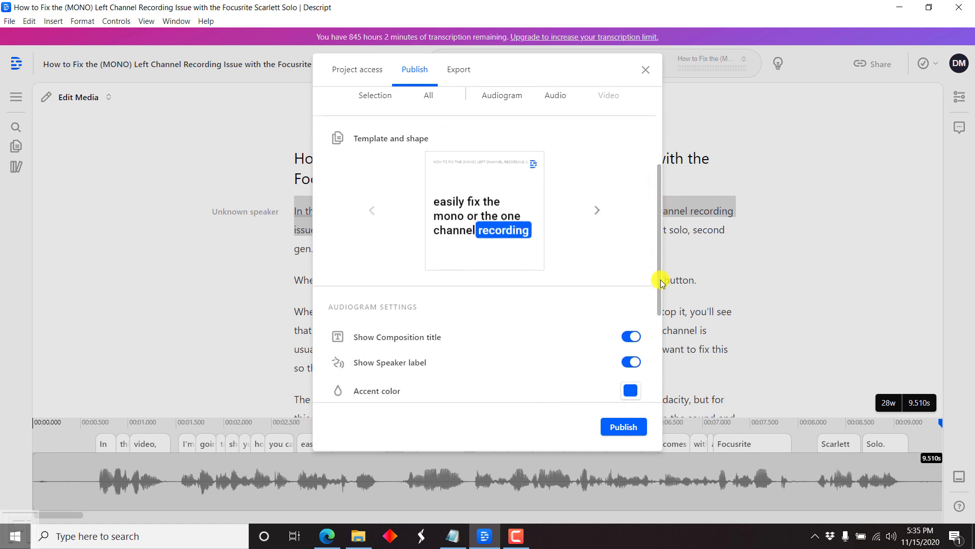
{"action": "left_click", "coordinate": [598, 206]}
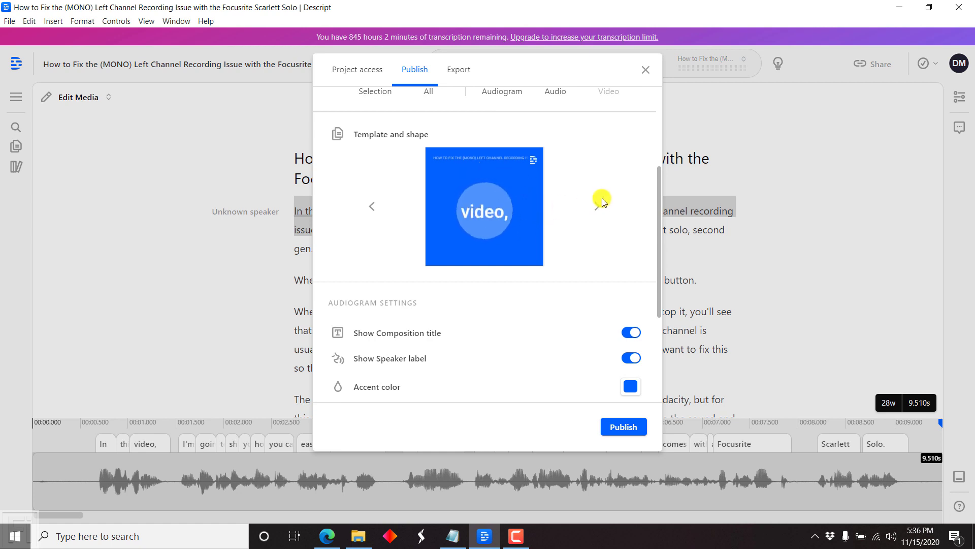
{"action": "left_click", "coordinate": [598, 207]}
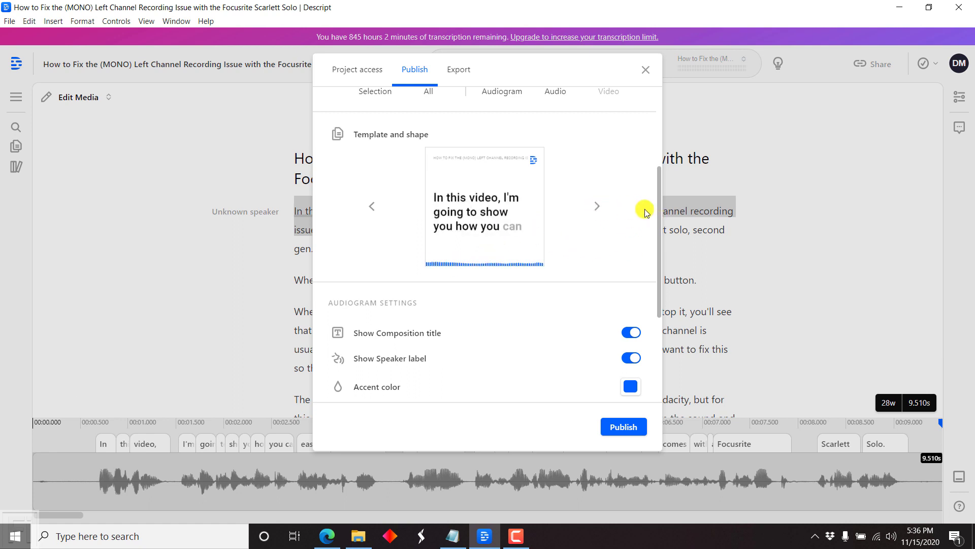
{"action": "left_click_drag", "start_coordinate": [657, 211], "coordinate": [641, 111]}
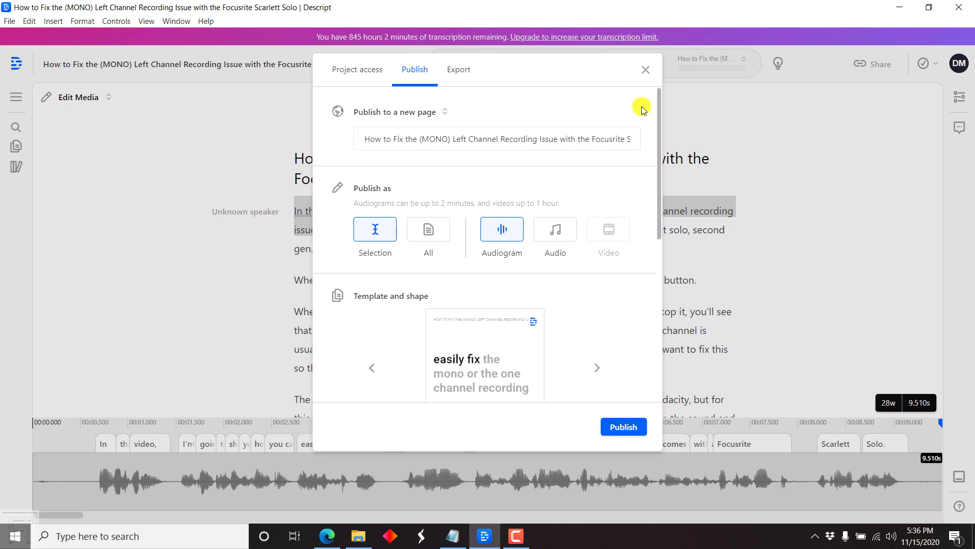
Switch to File Explorer and play the sample audiogram video stored in the audiogram tutorial folder on the Desktop, pausing it to examine the captions.
{"action": "left_click", "coordinate": [358, 535]}
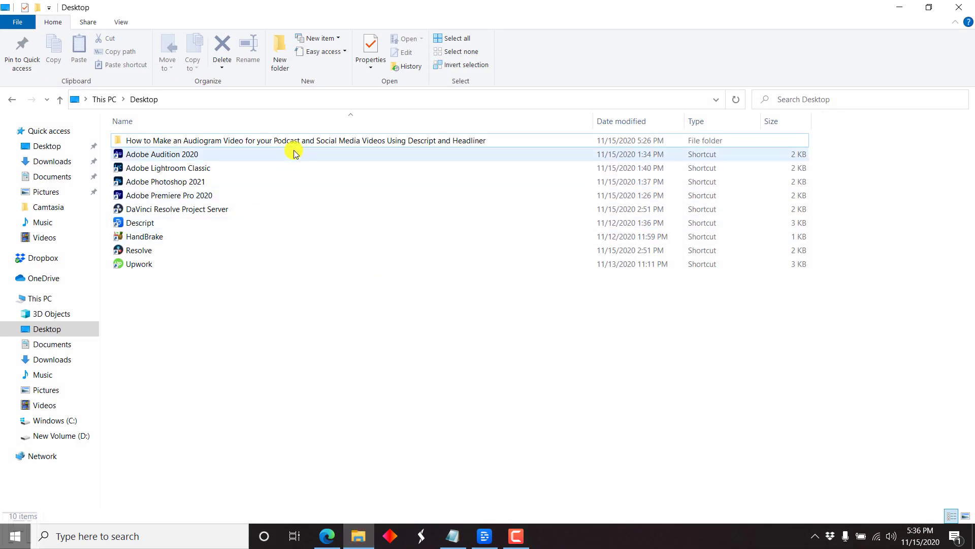
{"action": "double_click", "coordinate": [279, 140]}
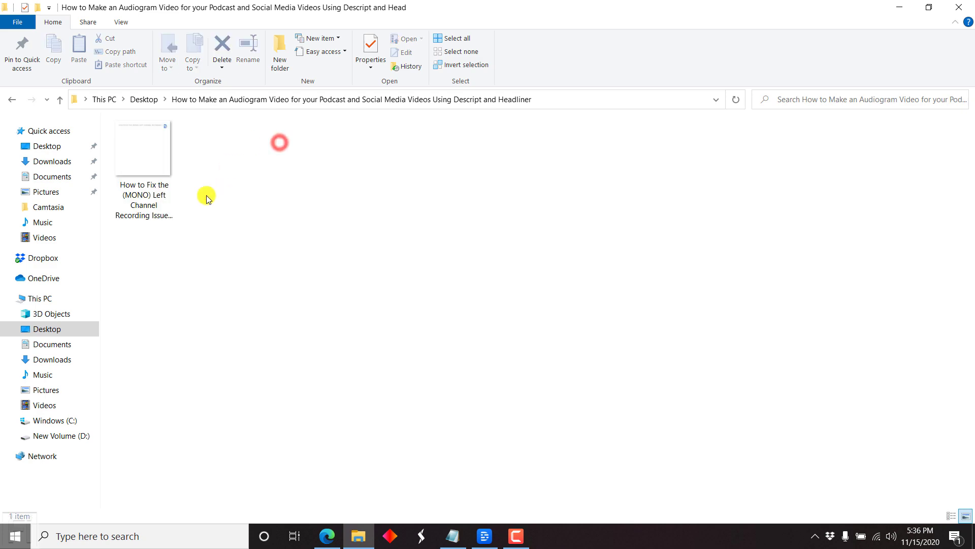
{"action": "double_click", "coordinate": [151, 162]}
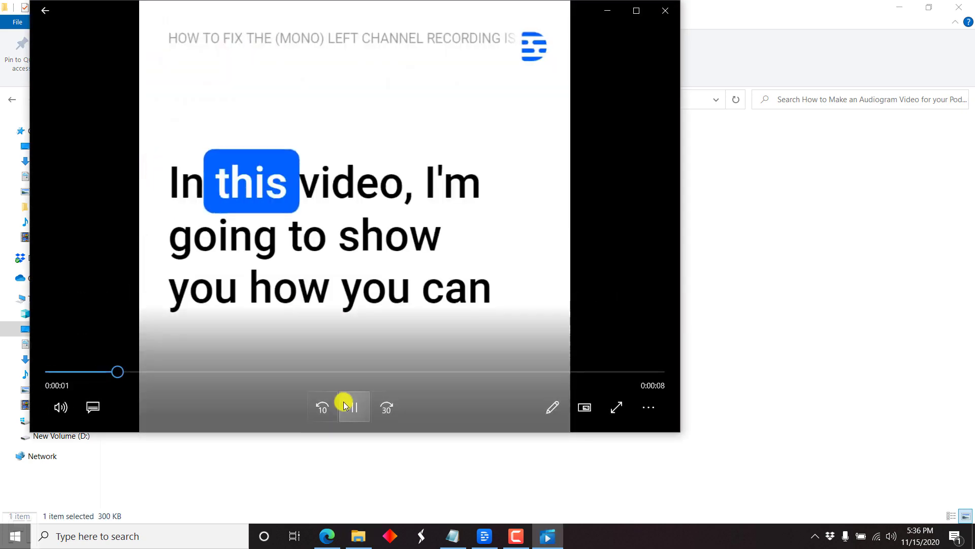
{"action": "left_click", "coordinate": [353, 407]}
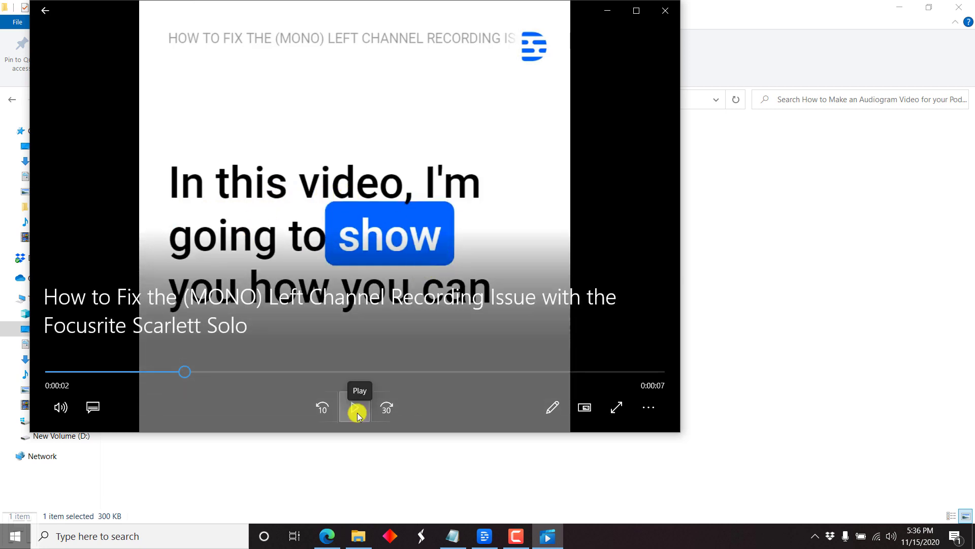
{"action": "left_click", "coordinate": [358, 413]}
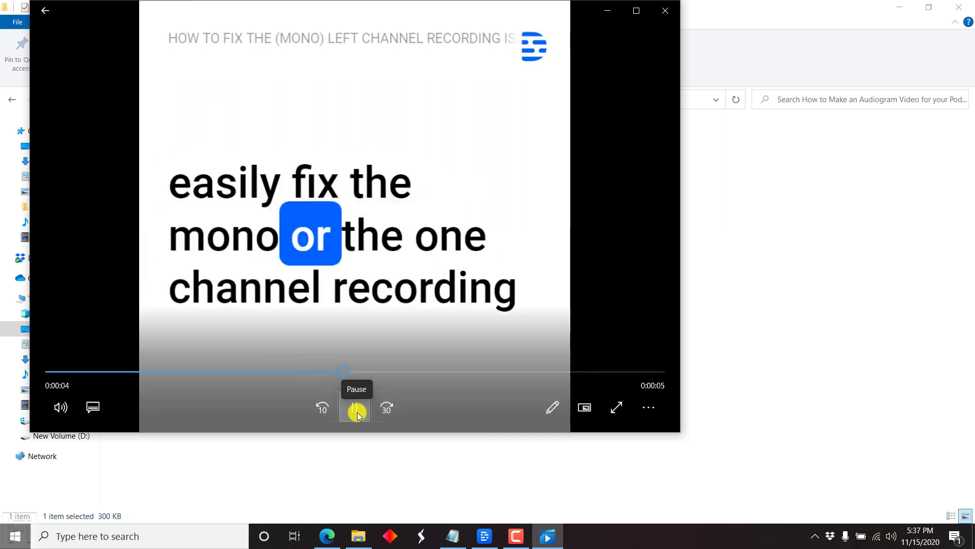
{"action": "left_click", "coordinate": [358, 412]}
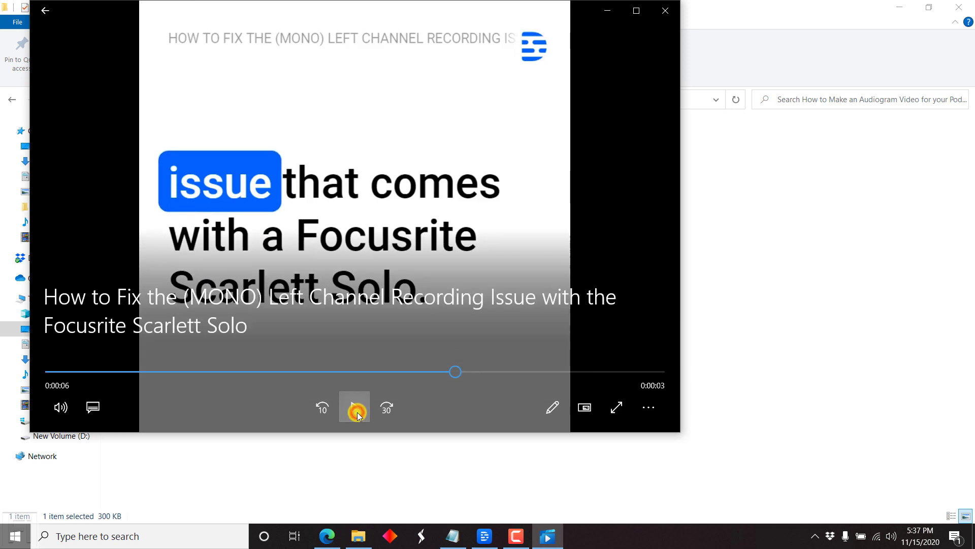
{"action": "left_click", "coordinate": [669, 11]}
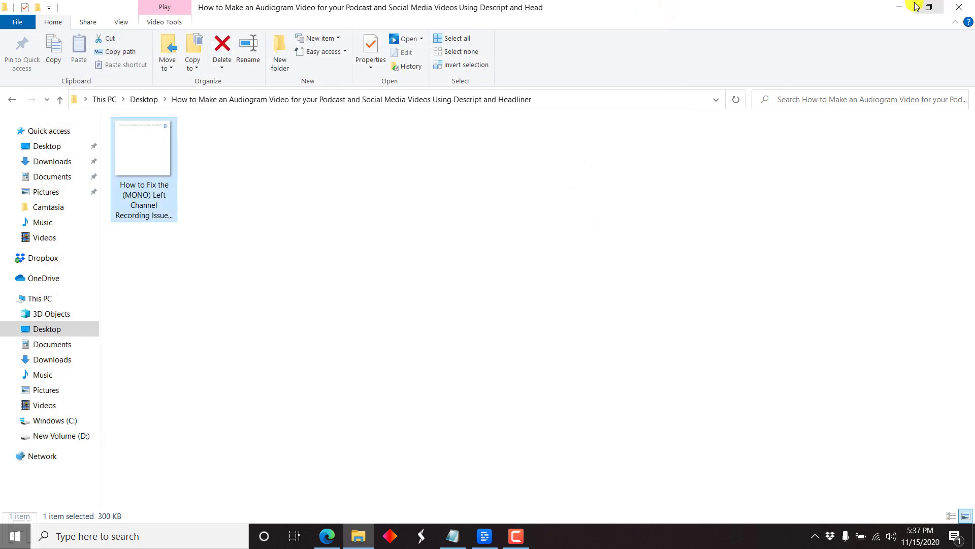
{"action": "left_click", "coordinate": [899, 7]}
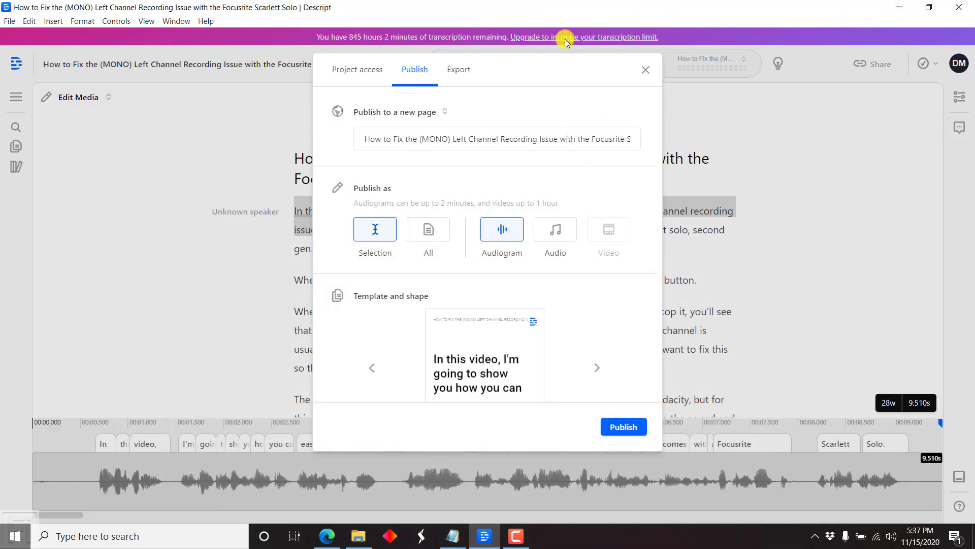
Return to the transcript without publishing the audiogram, clear the text selection, and place the cursor at the start of the text.
{"action": "left_click", "coordinate": [645, 69]}
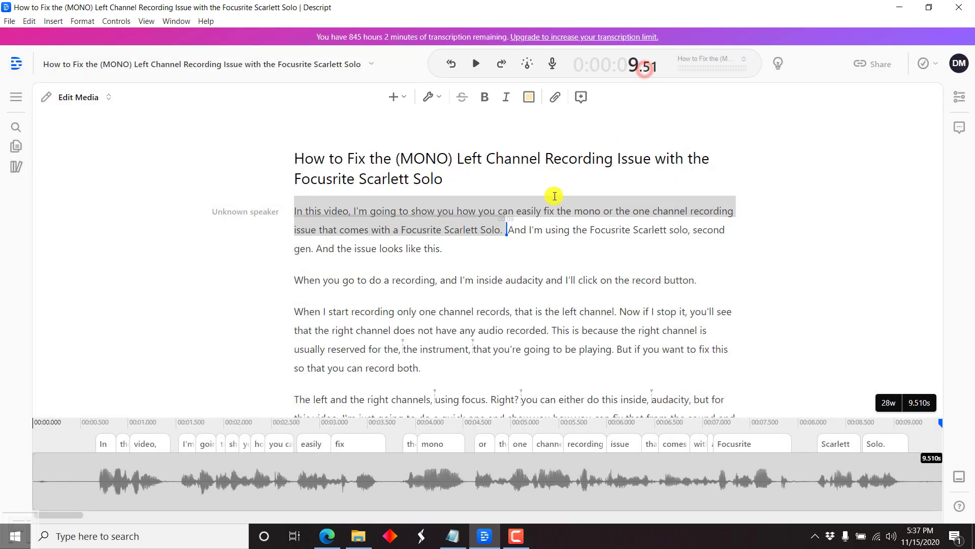
{"action": "left_click", "coordinate": [316, 249]}
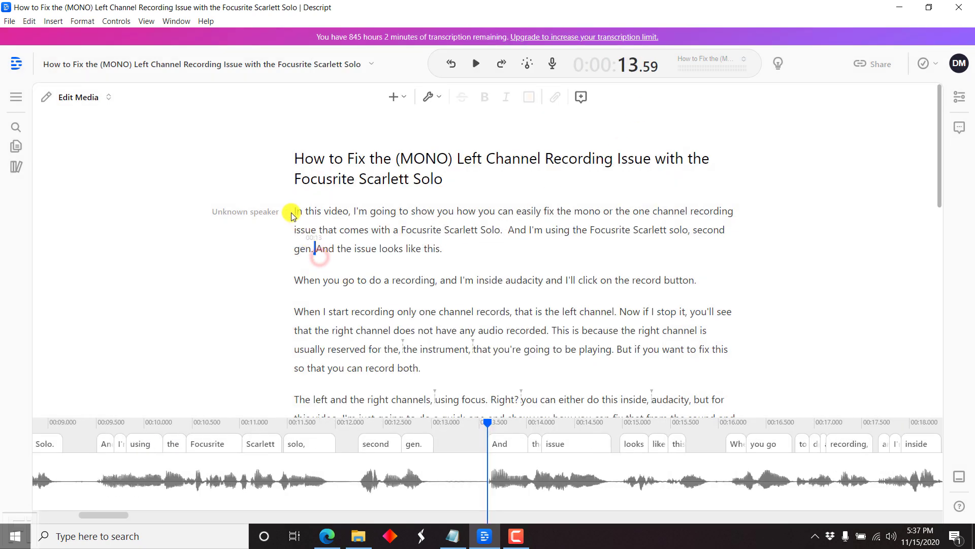
{"action": "left_click", "coordinate": [295, 212]}
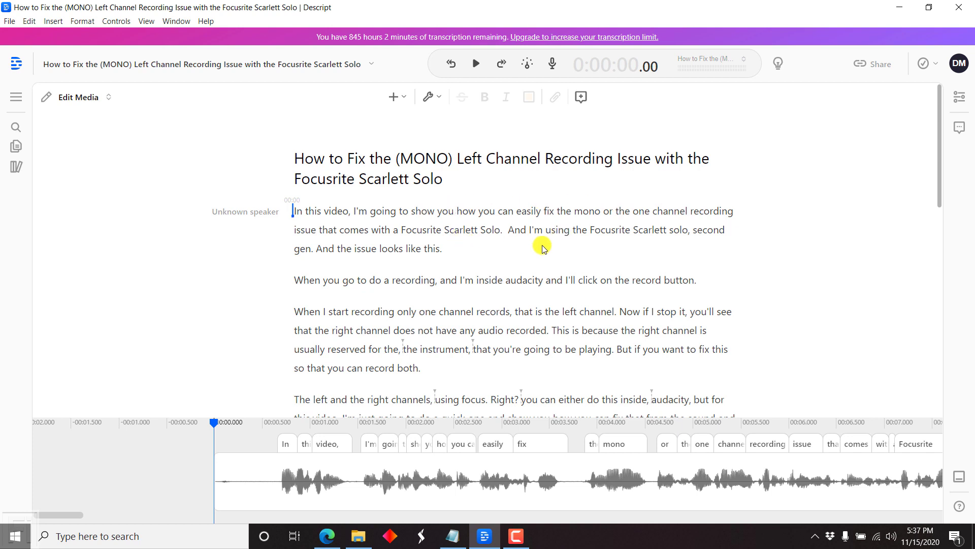
{"action": "left_click_drag", "start_coordinate": [940, 161], "coordinate": [903, 198]}
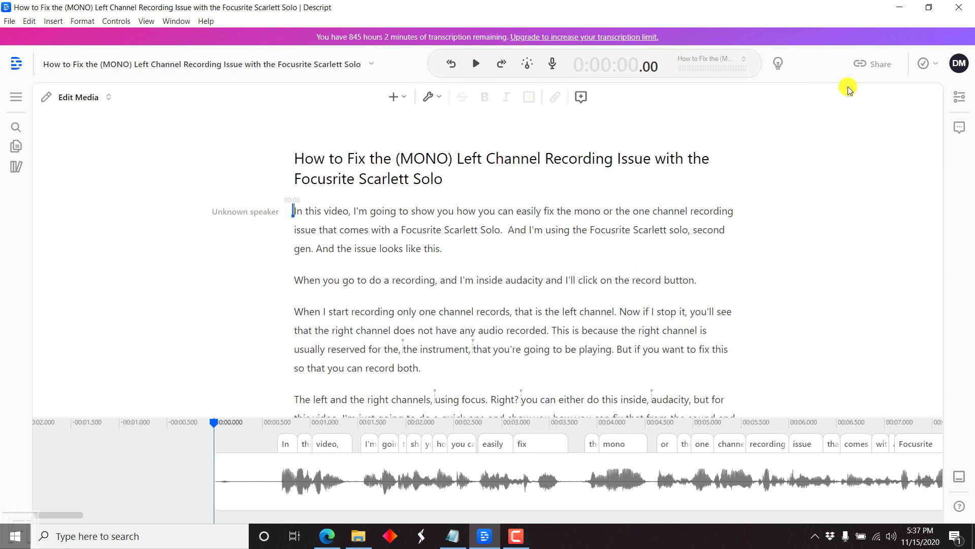
Publish the whole composition as audio to a new page and share the published audio to Headliner.
{"action": "left_click", "coordinate": [882, 63]}
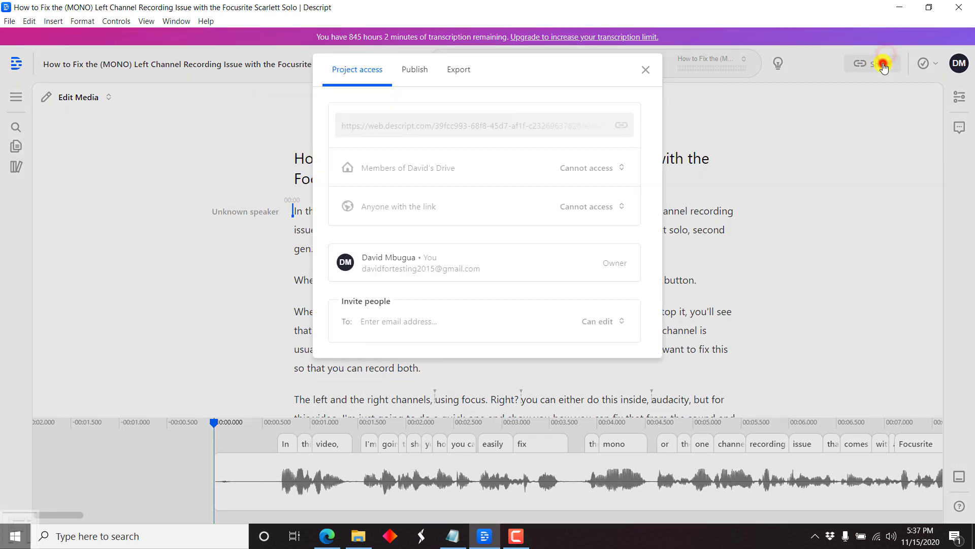
{"action": "left_click", "coordinate": [419, 70]}
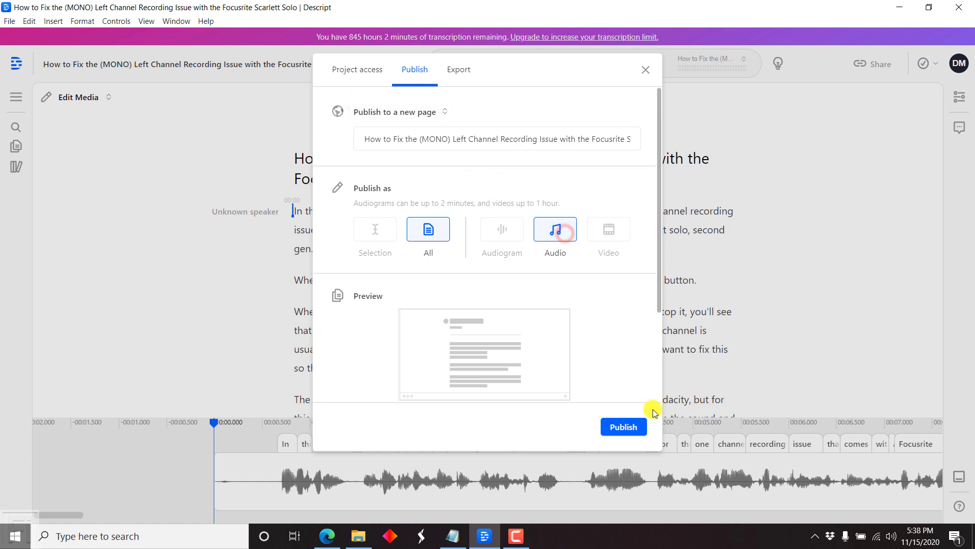
{"action": "left_click", "coordinate": [632, 429]}
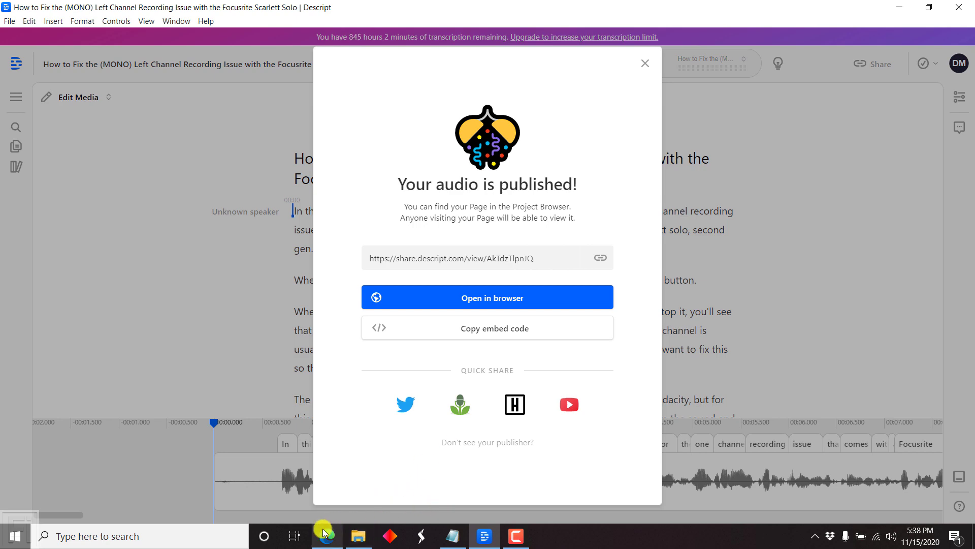
{"action": "left_click", "coordinate": [515, 405]}
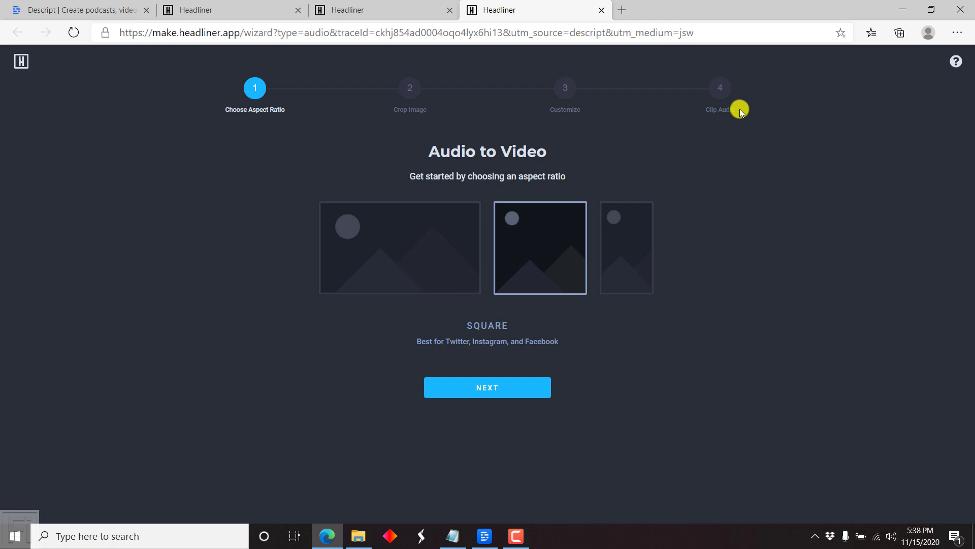
Switch back to Descript and copy the share link of the published audio page.
{"action": "left_click", "coordinate": [489, 540]}
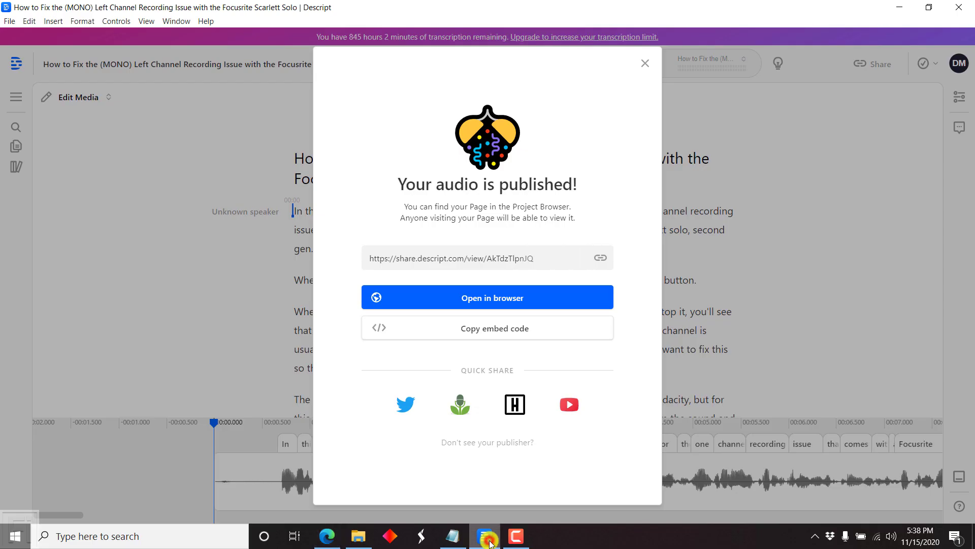
{"action": "left_click", "coordinate": [549, 259]}
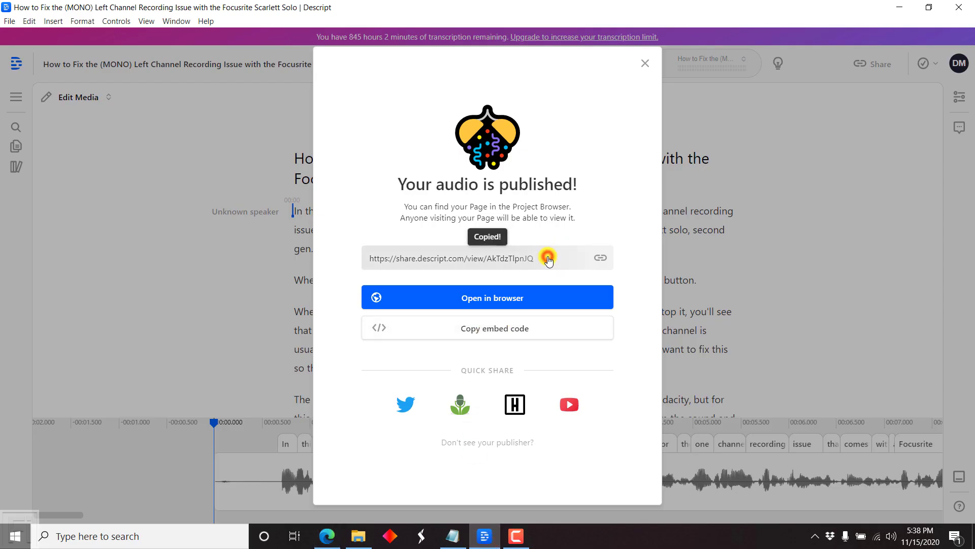
Examine the project types and templates on Headliner's create page in the browser, and return to Descript.
{"action": "left_click", "coordinate": [326, 536]}
{"action": "left_click", "coordinate": [211, 8]}
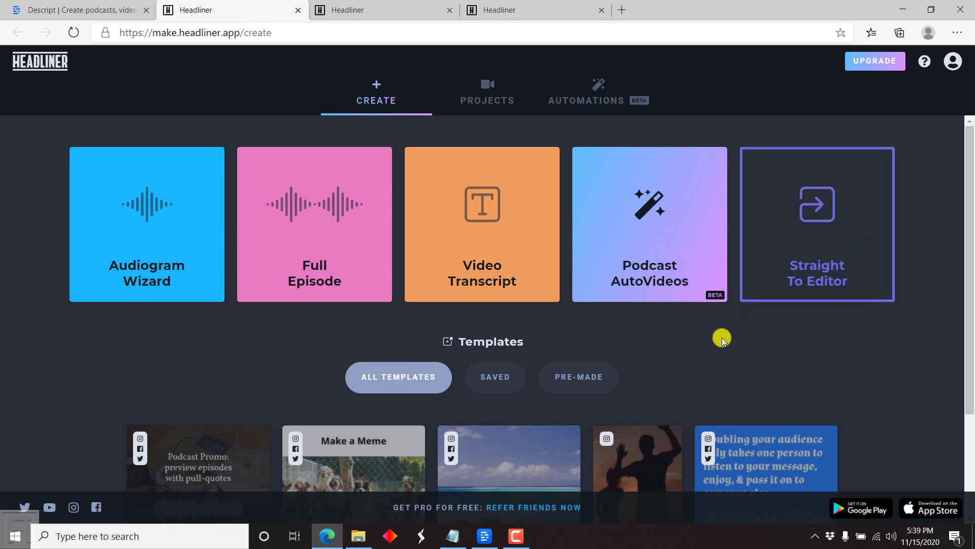
{"action": "scroll", "coordinate": [971, 257], "scroll_direction": "down", "scroll_amount": 3}
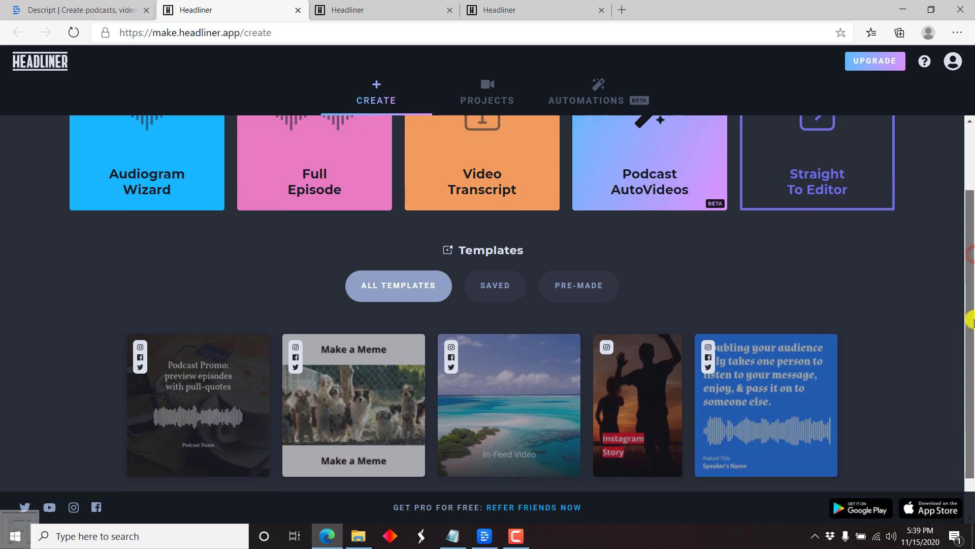
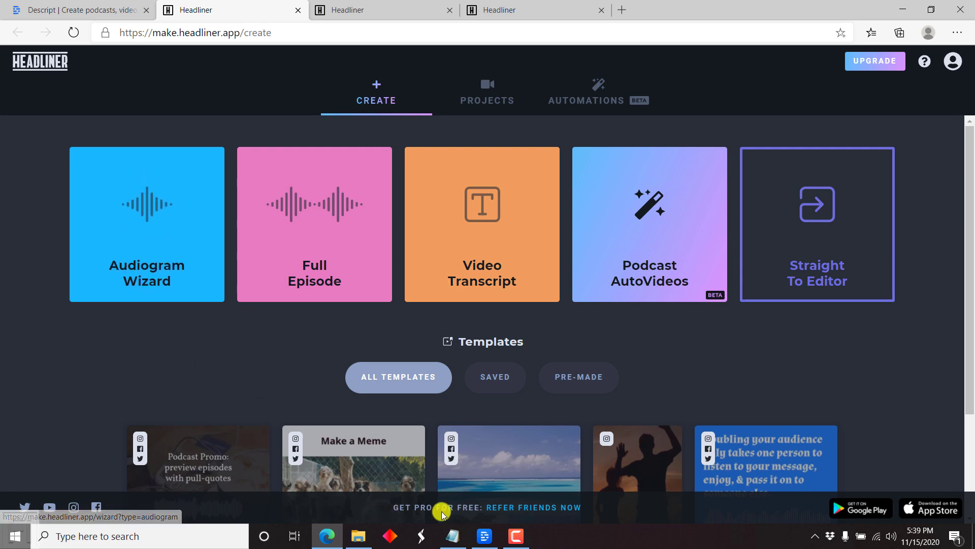
{"action": "left_click", "coordinate": [484, 537]}
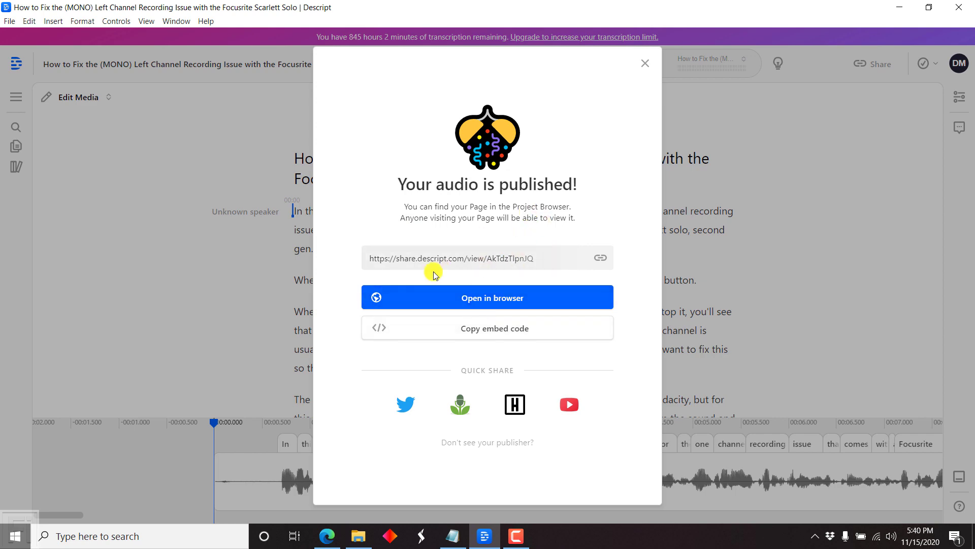
Switch to Headliner in the browser, start the Audiogram Wizard, and look up the published audio by its copied Descript share link.
{"action": "left_click", "coordinate": [329, 544]}
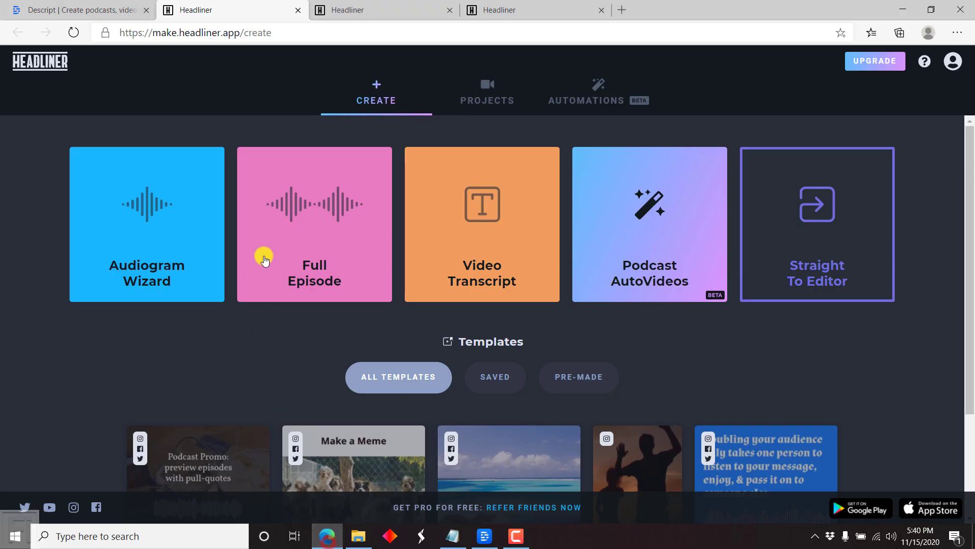
{"action": "left_click", "coordinate": [177, 227]}
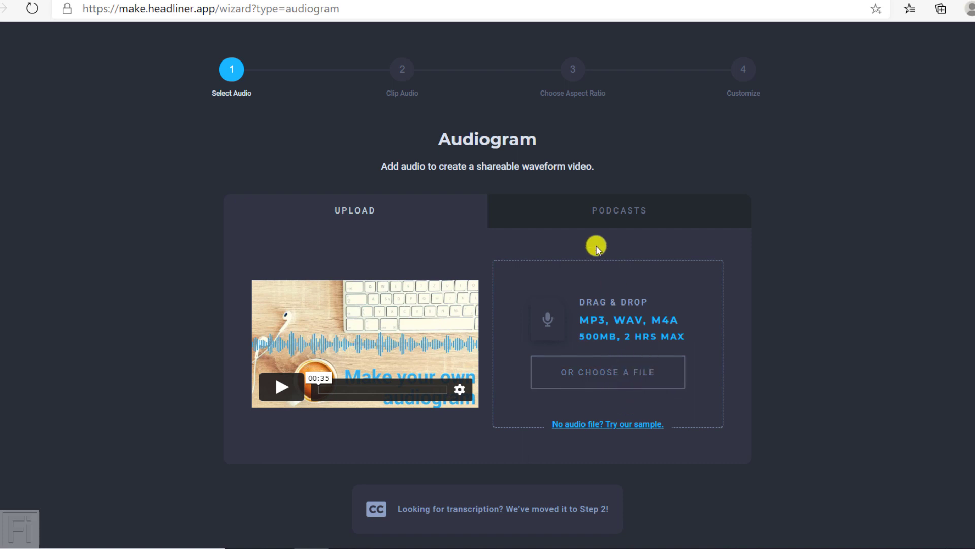
{"action": "left_click", "coordinate": [618, 212]}
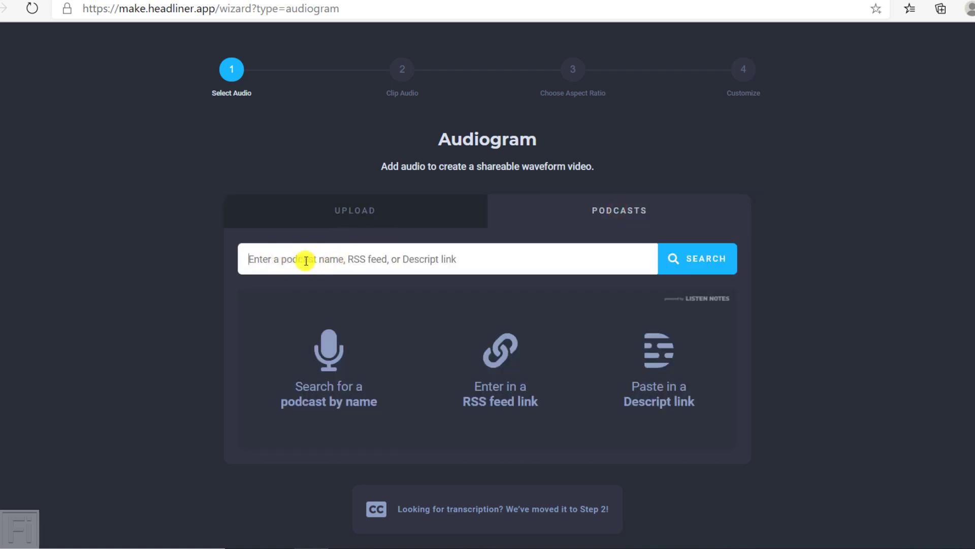
{"action": "left_click", "coordinate": [330, 266]}
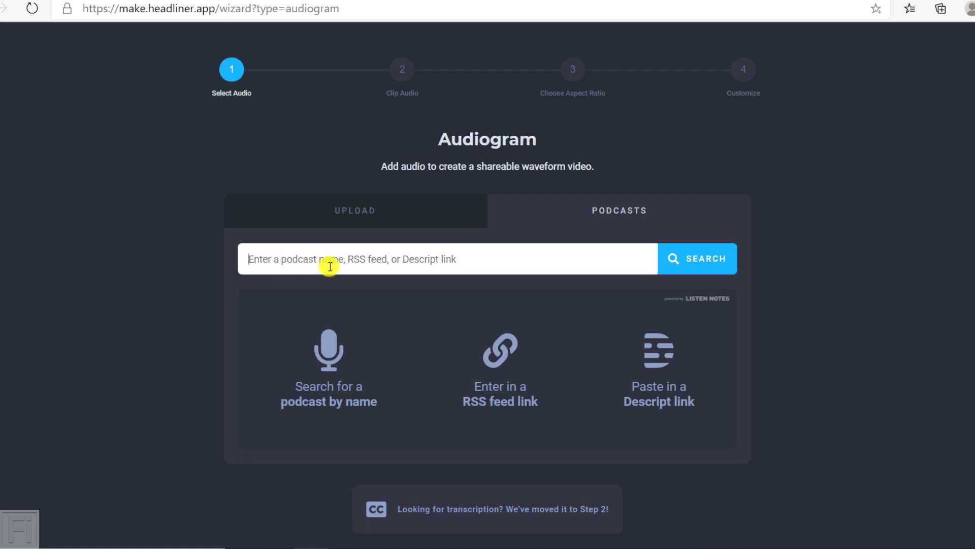
{"action": "right_click", "coordinate": [339, 261]}
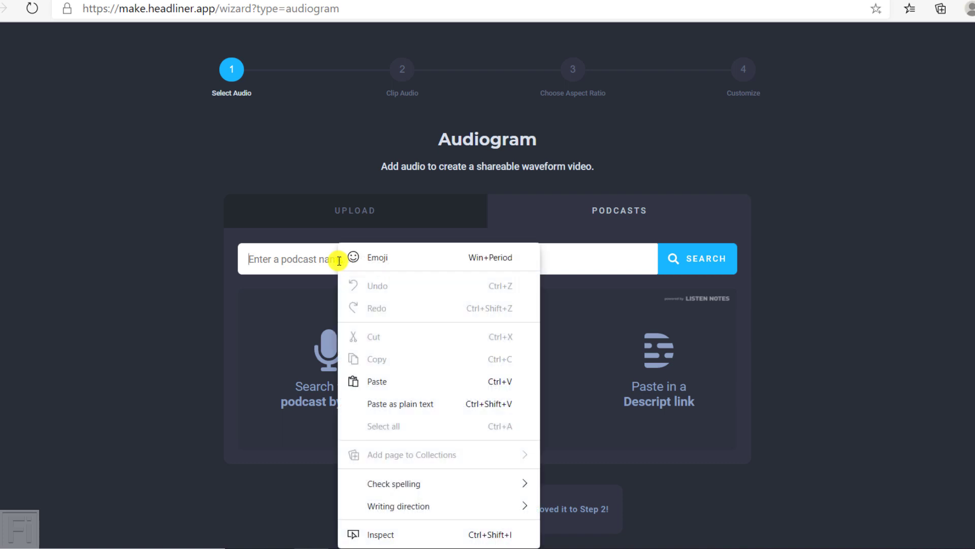
{"action": "left_click", "coordinate": [396, 382]}
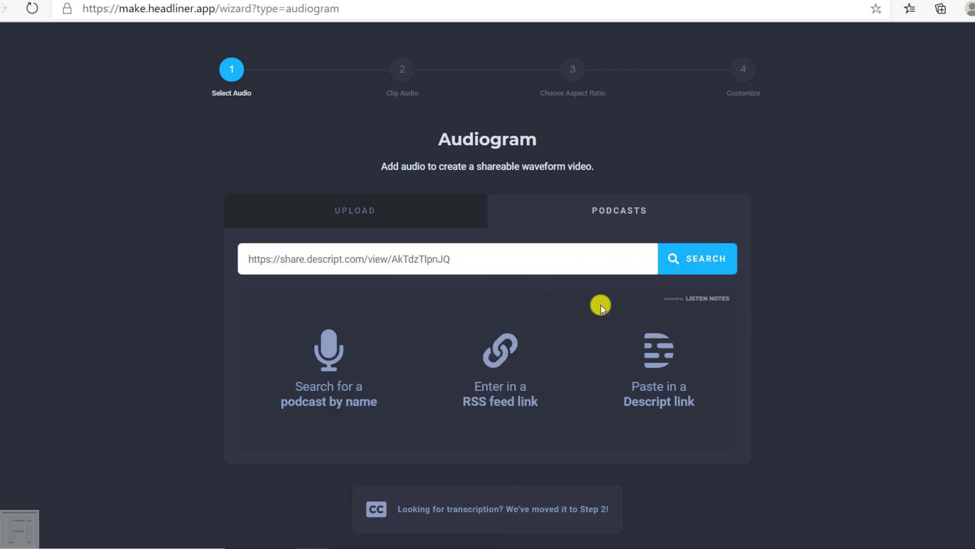
{"action": "left_click", "coordinate": [716, 260]}
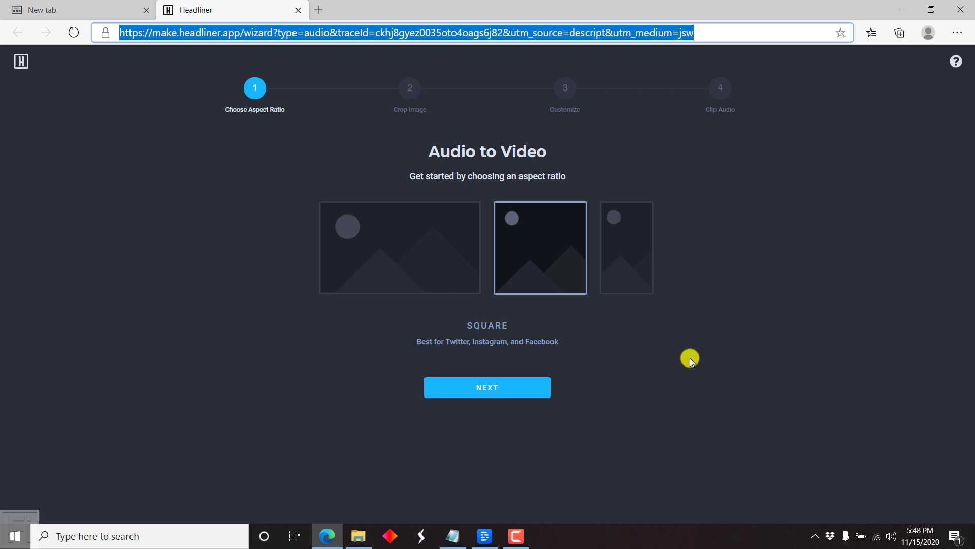
Check the published audio dialog in Descript and return to Headliner's Audio to Video wizard in the browser.
{"action": "key", "text": "alt+Tab"}
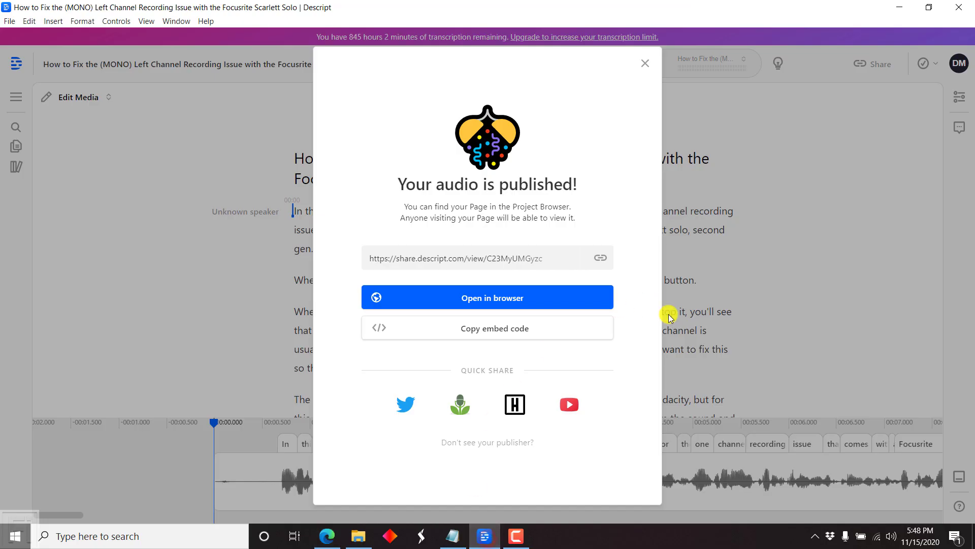
{"action": "left_click", "coordinate": [900, 7]}
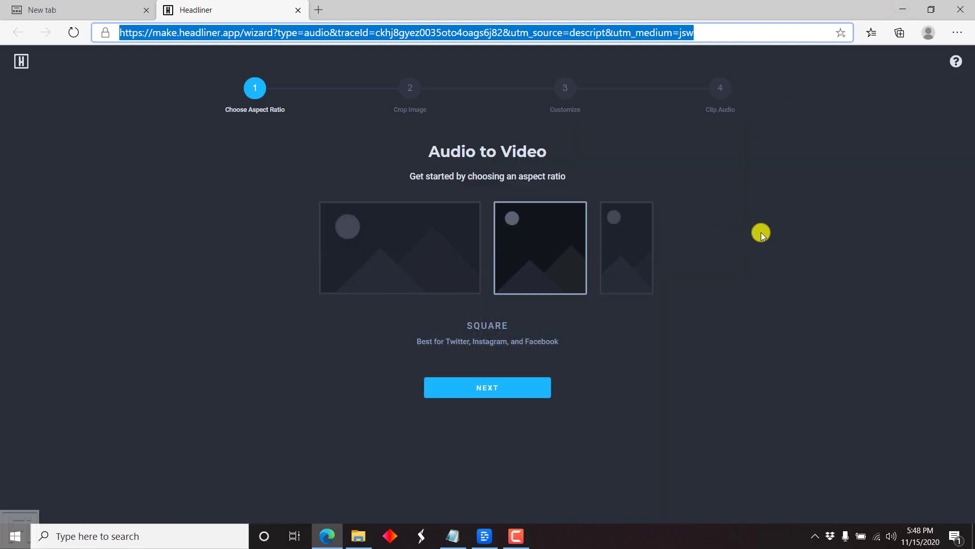
{"action": "left_click", "coordinate": [251, 122]}
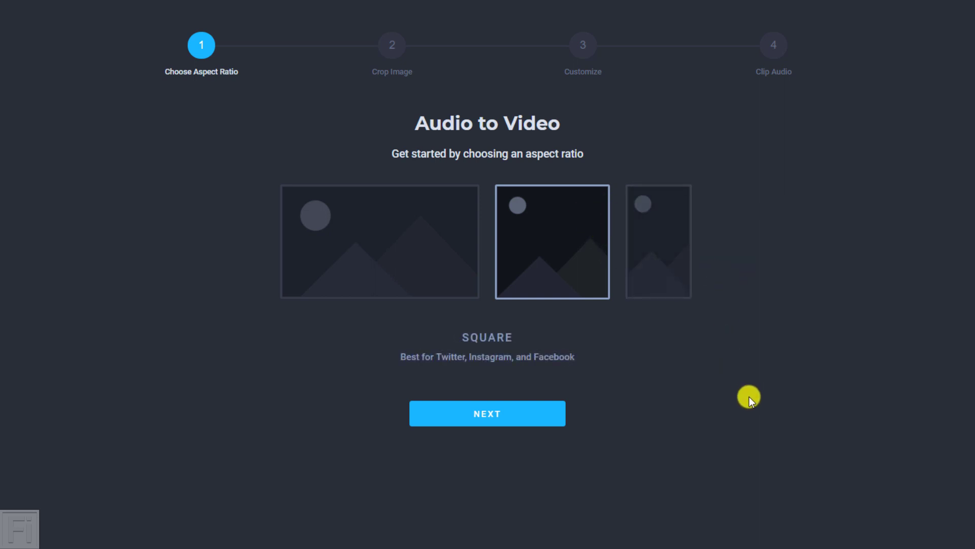
Choose the Square aspect ratio, set the background colour to BA8E8E, and continue to the customization stage.
{"action": "left_click", "coordinate": [552, 258]}
{"action": "left_click", "coordinate": [497, 416]}
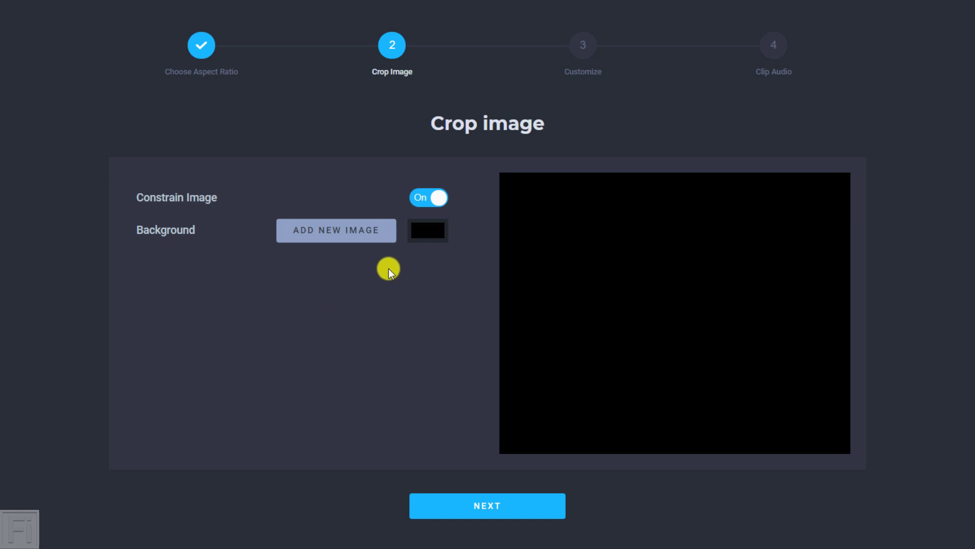
{"action": "left_click", "coordinate": [429, 236]}
{"action": "left_click", "coordinate": [452, 285]}
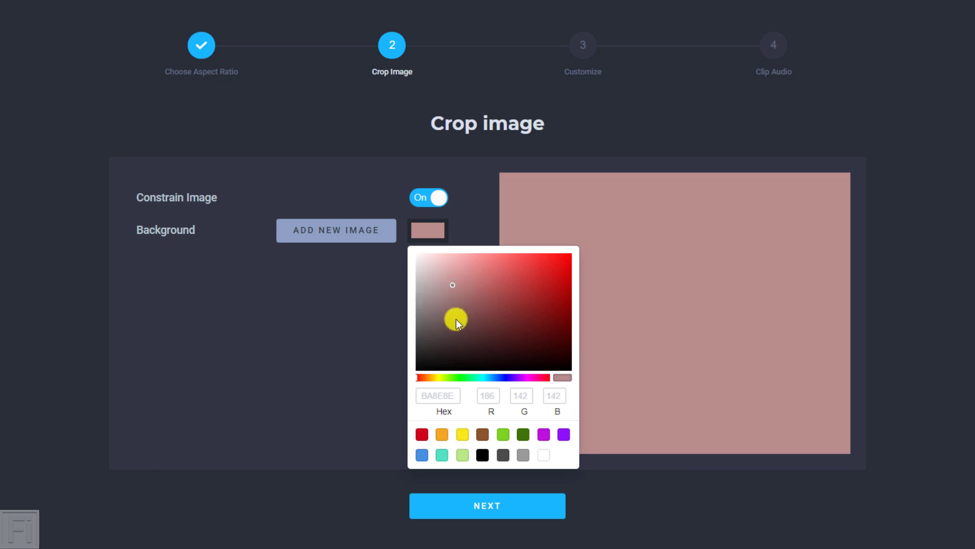
{"action": "left_click", "coordinate": [436, 395]}
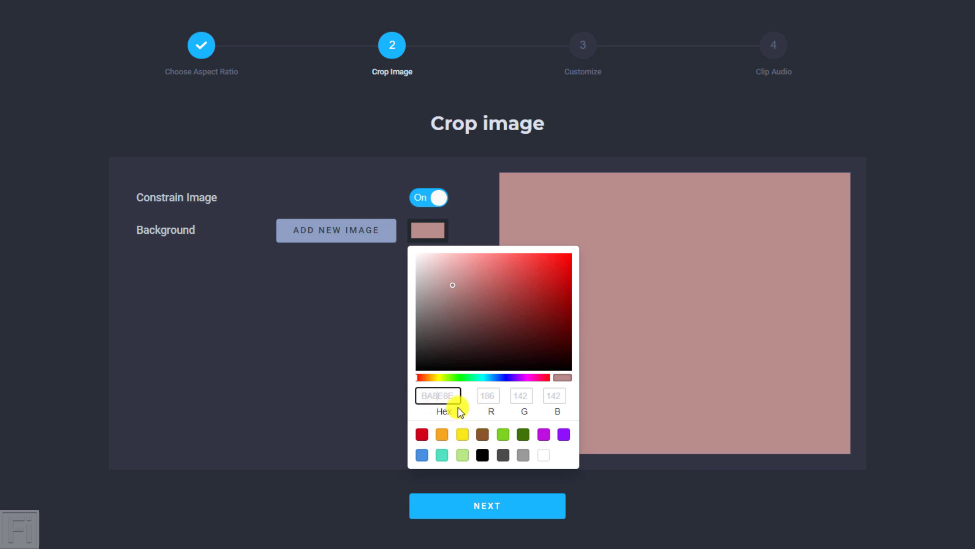
{"action": "left_click", "coordinate": [357, 361]}
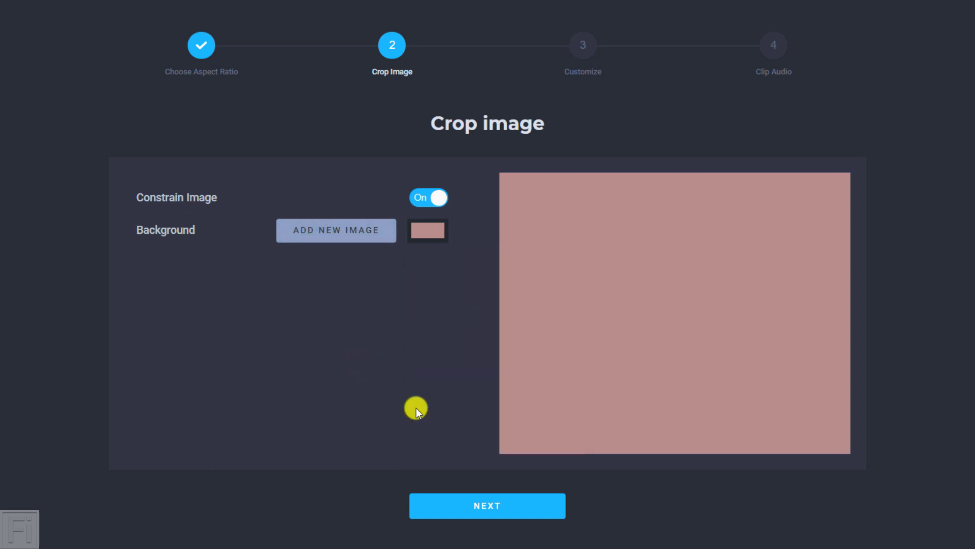
{"action": "left_click", "coordinate": [511, 511]}
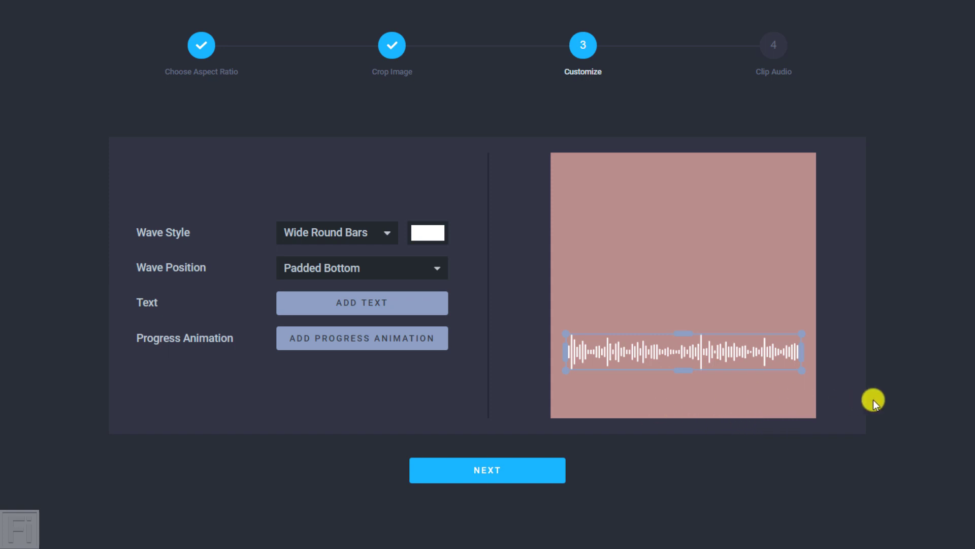
Try the Dots and Pulse wave styles on the audiogram.
{"action": "left_click", "coordinate": [385, 234]}
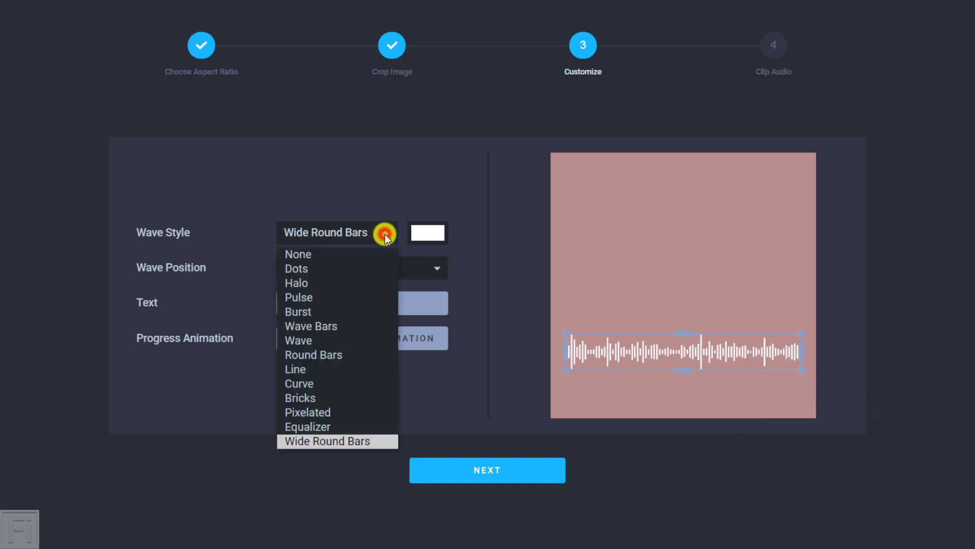
{"action": "left_click", "coordinate": [301, 269]}
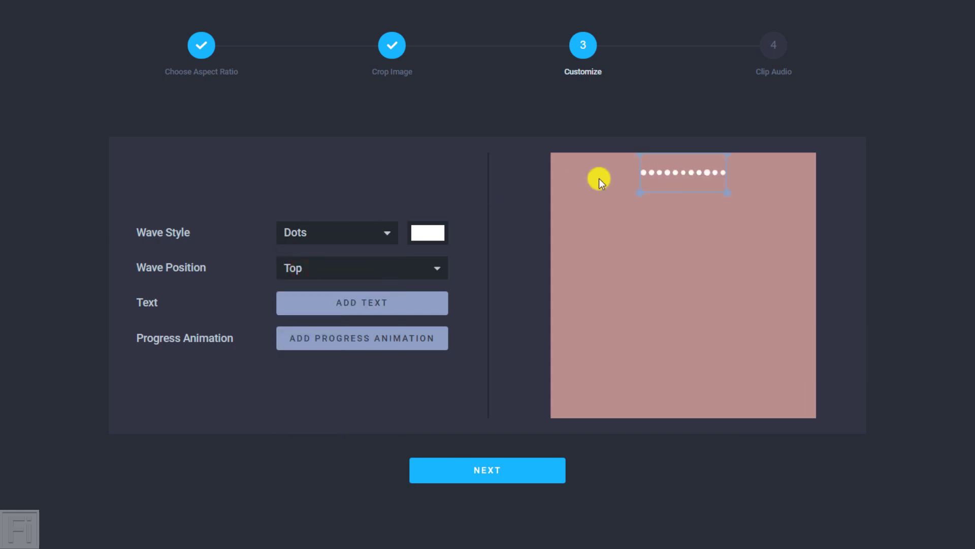
{"action": "left_click", "coordinate": [359, 223]}
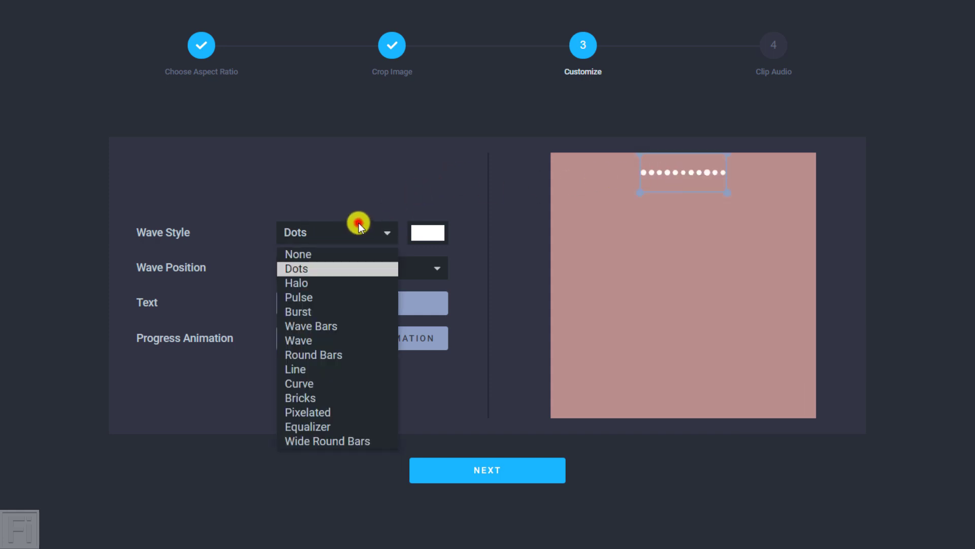
{"action": "left_click", "coordinate": [313, 296]}
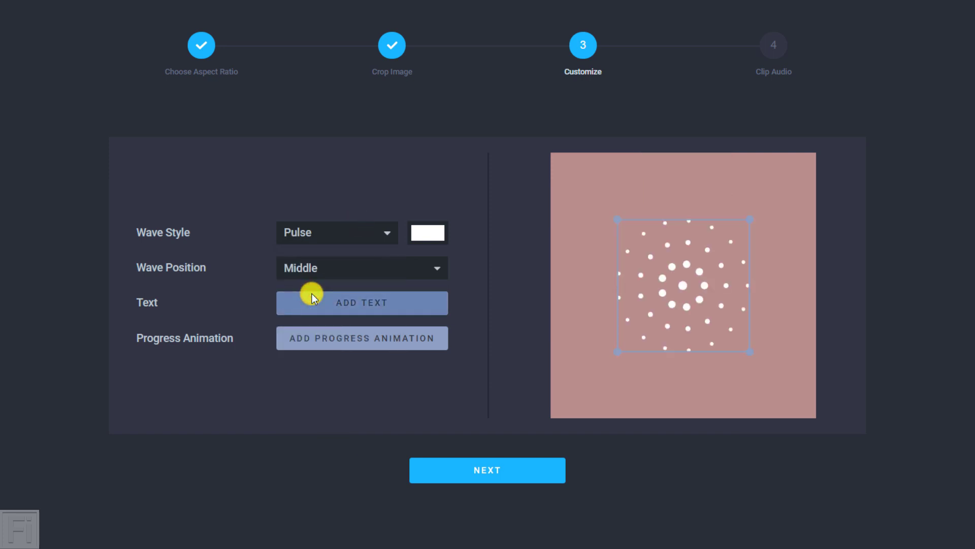
Set the wave style to Wave Bars, reduce the waveform to about half its height, and place it near the bottom of the canvas.
{"action": "left_click", "coordinate": [335, 243]}
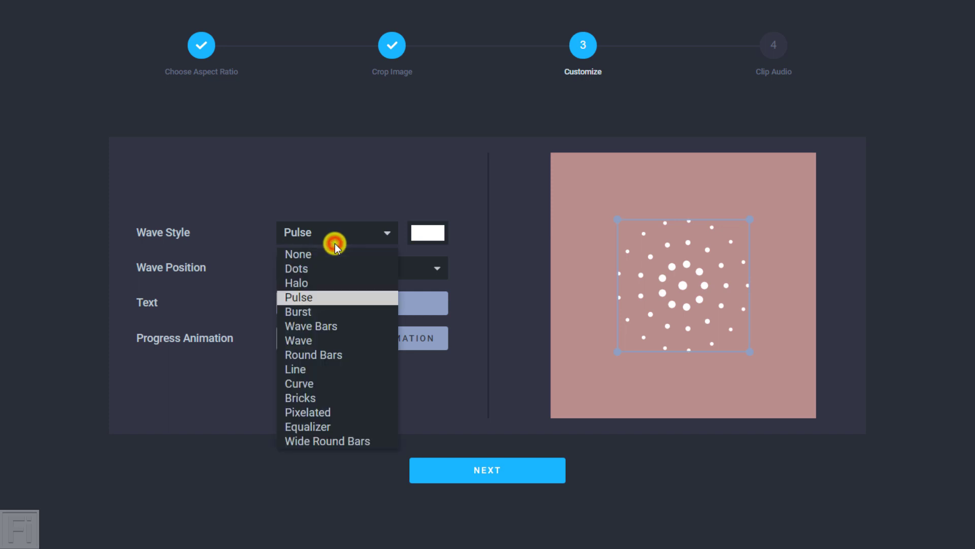
{"action": "left_click", "coordinate": [317, 327]}
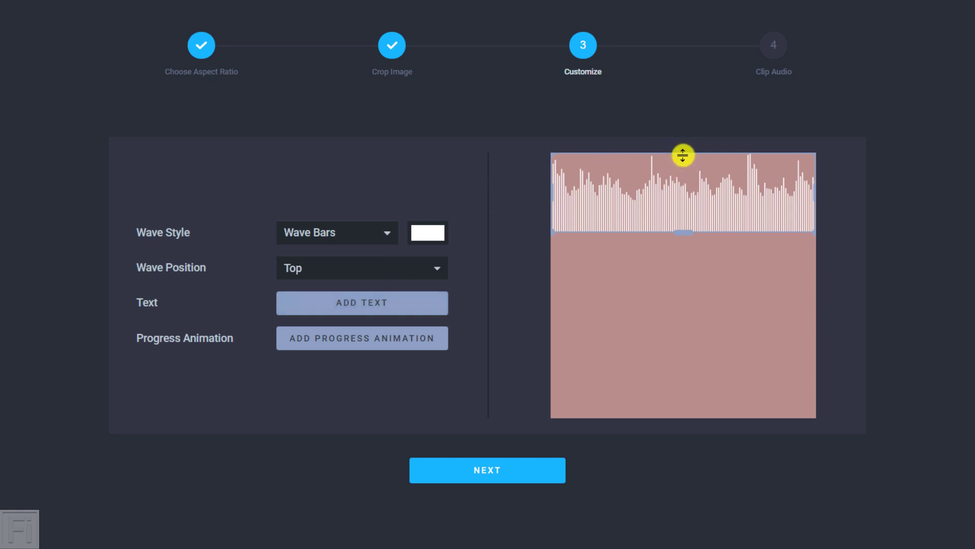
{"action": "left_click_drag", "start_coordinate": [683, 155], "coordinate": [686, 200]}
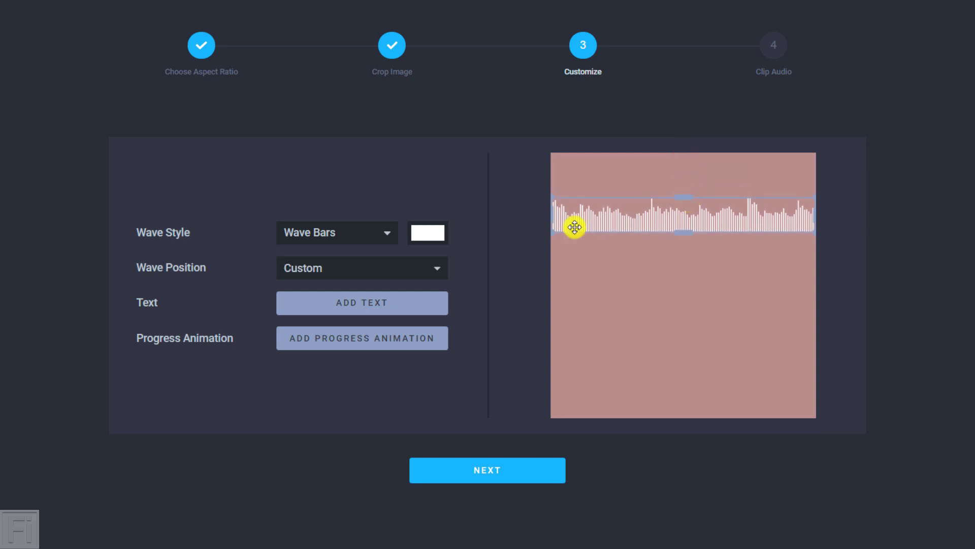
{"action": "left_click", "coordinate": [439, 268]}
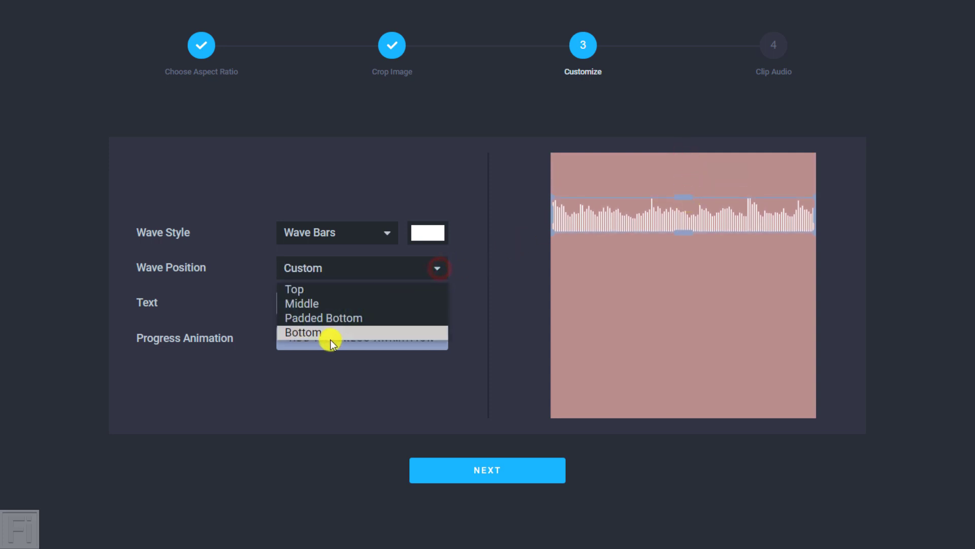
{"action": "left_click", "coordinate": [674, 212]}
{"action": "left_click_drag", "start_coordinate": [674, 211], "coordinate": [681, 373]}
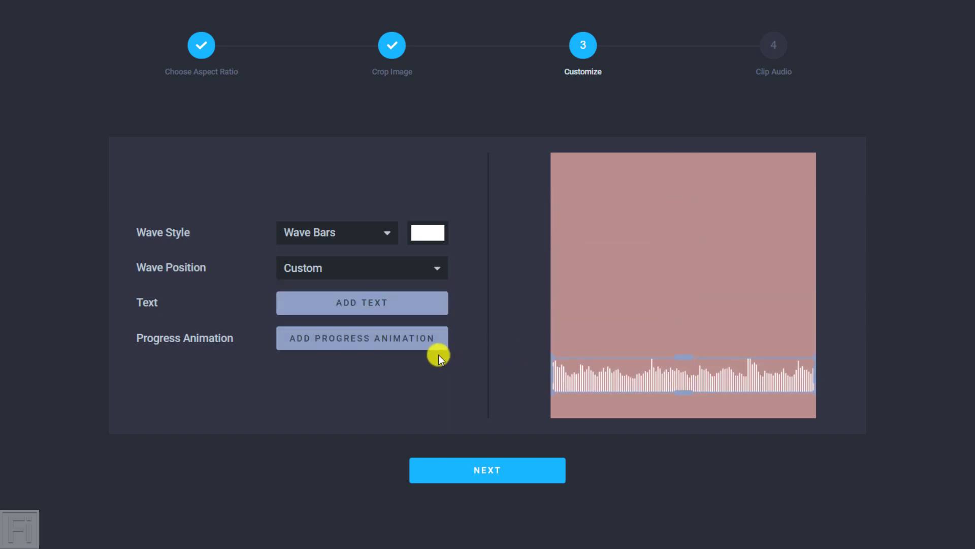
Add a text overlay to the video, deleting everything after "How to" from the prefilled title.
{"action": "left_click", "coordinate": [350, 341]}
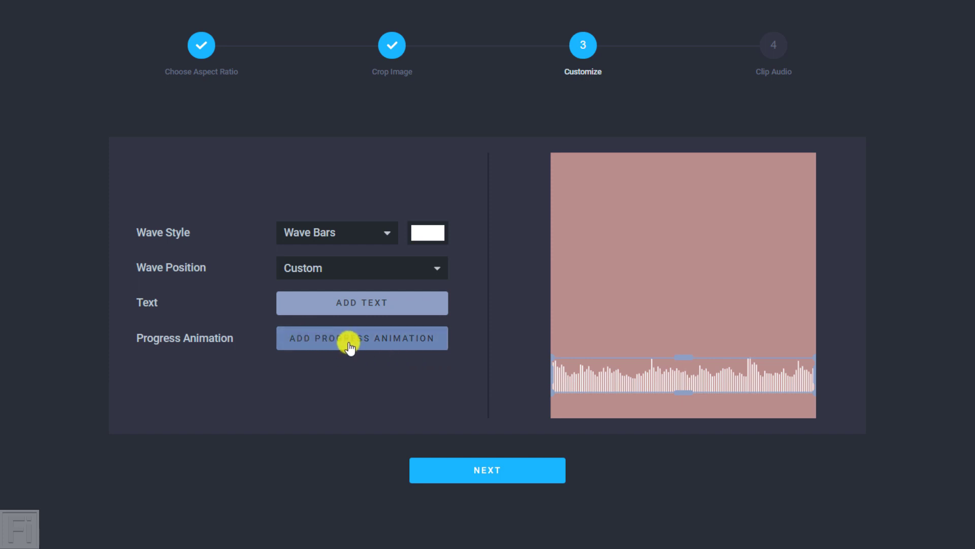
{"action": "left_click", "coordinate": [351, 310]}
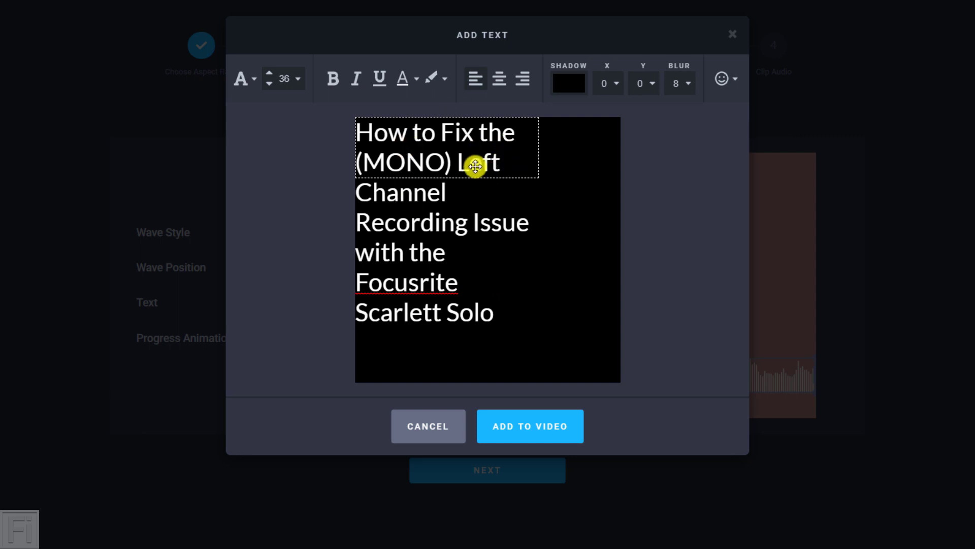
{"action": "left_click", "coordinate": [440, 128]}
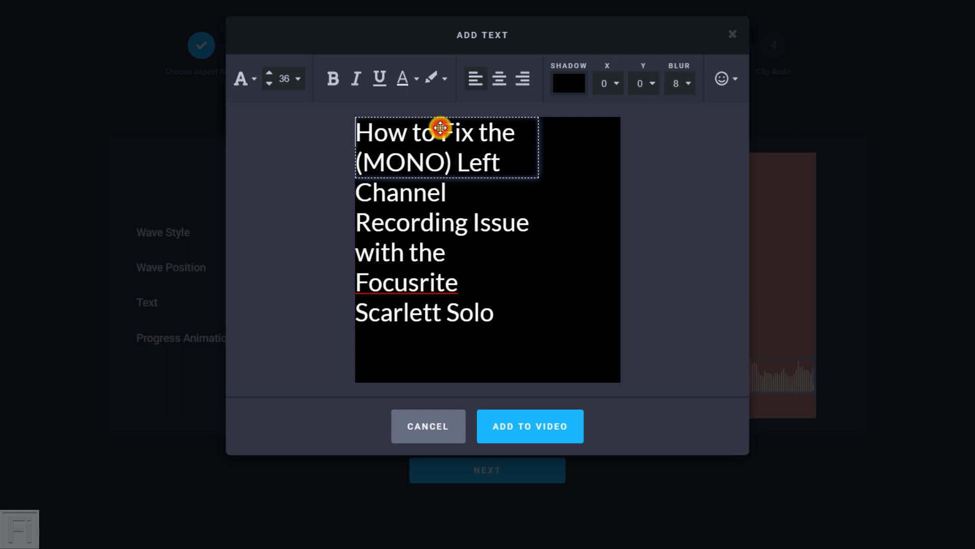
{"action": "left_click", "coordinate": [435, 161]}
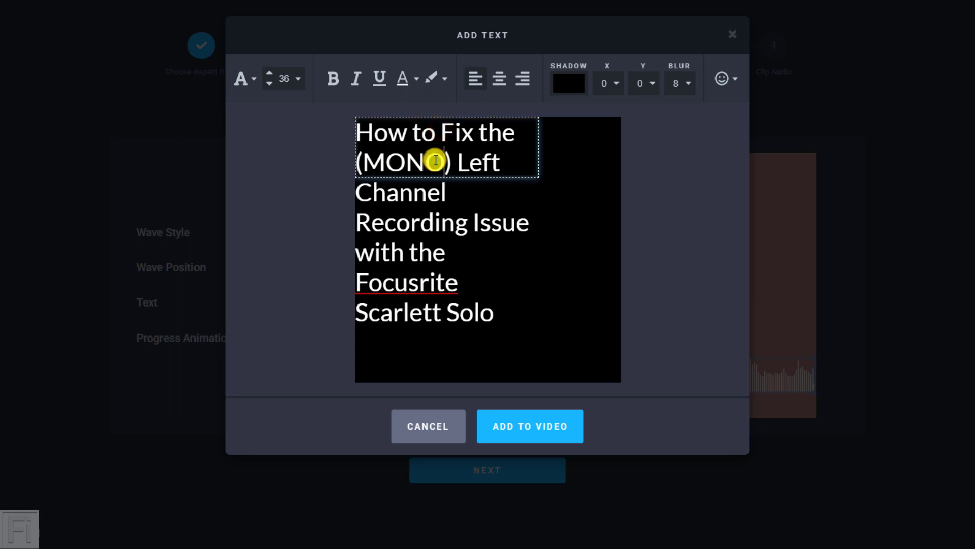
{"action": "key", "text": "Up"}
{"action": "key", "text": "shift+Down"}
{"action": "key", "text": "shift+Down"}
{"action": "key", "text": "shift+Down"}
{"action": "key", "text": "shift+Down"}
{"action": "key", "text": "shift+Down"}
{"action": "key", "text": "shift+Down"}
{"action": "key", "text": "shift+Down"}
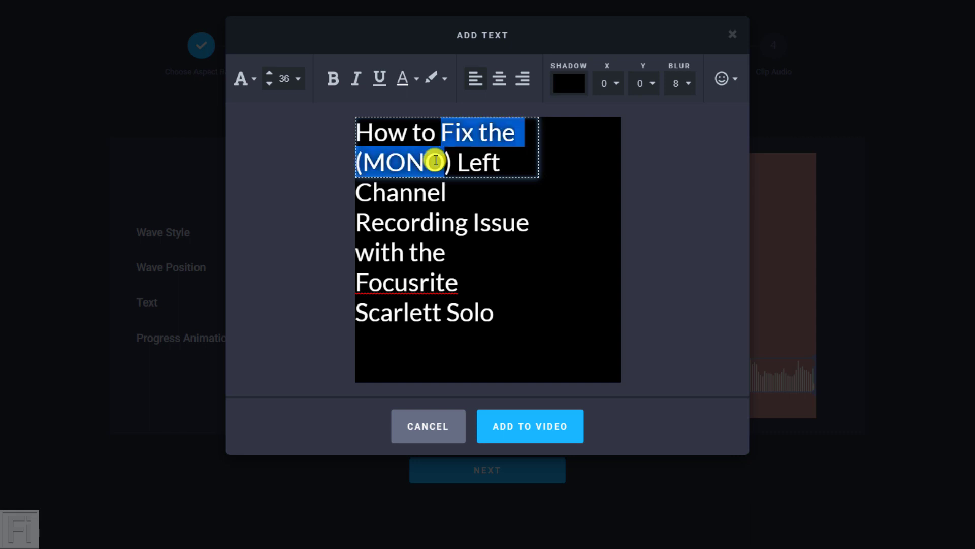
{"action": "key", "text": "BackSpace"}
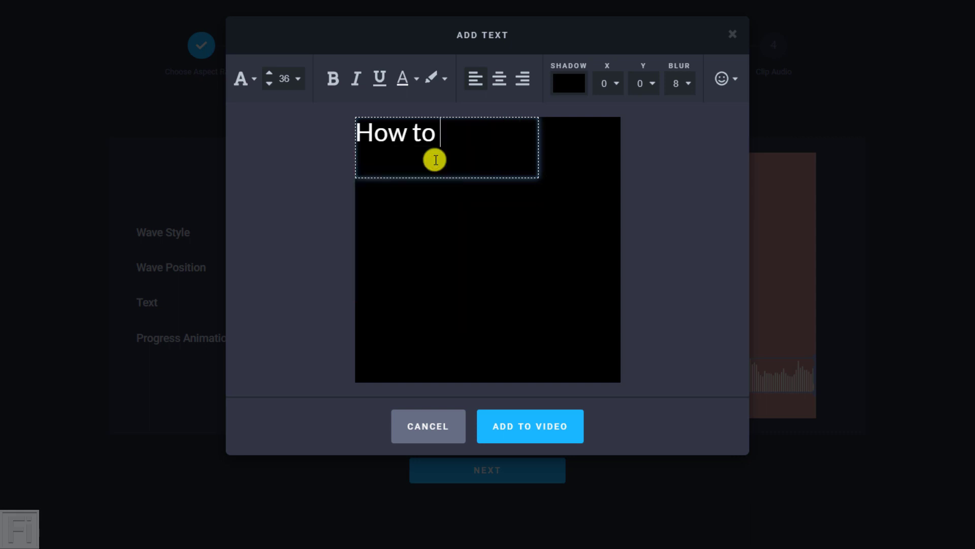
{"action": "left_click", "coordinate": [526, 418]}
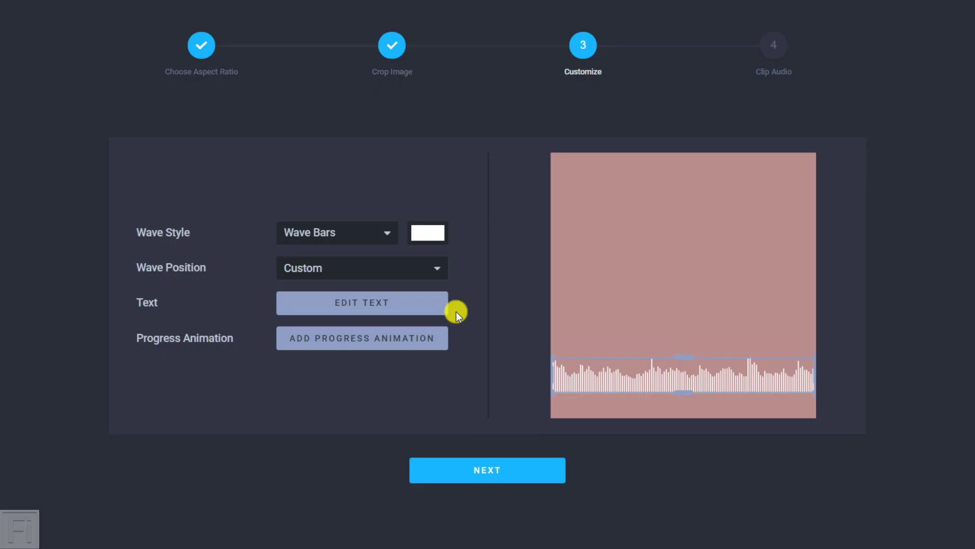
Add a Bar progress animation at the Bottom in Medium size, with its first colour set to RGB 14, 149, 212, and save it.
{"action": "left_click", "coordinate": [331, 344]}
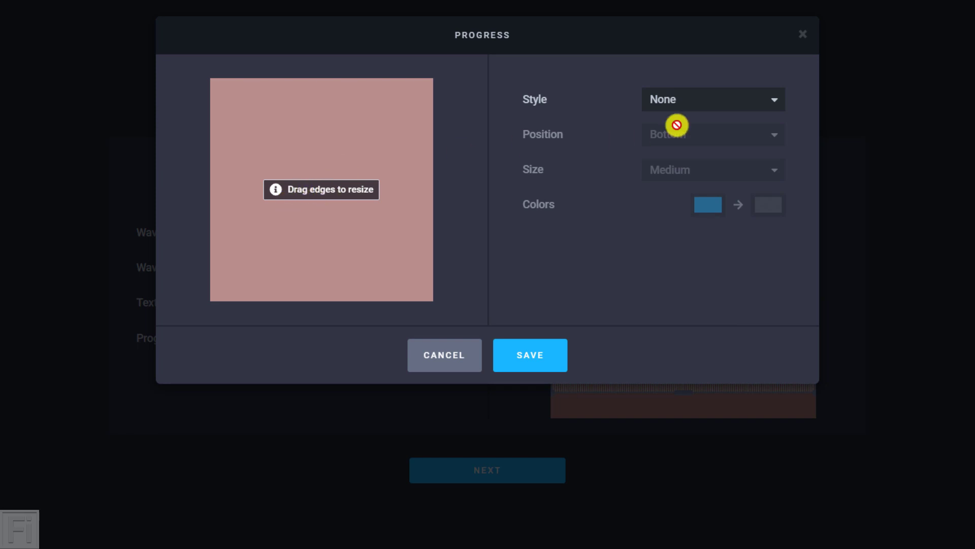
{"action": "left_click", "coordinate": [727, 94]}
{"action": "left_click", "coordinate": [684, 136]}
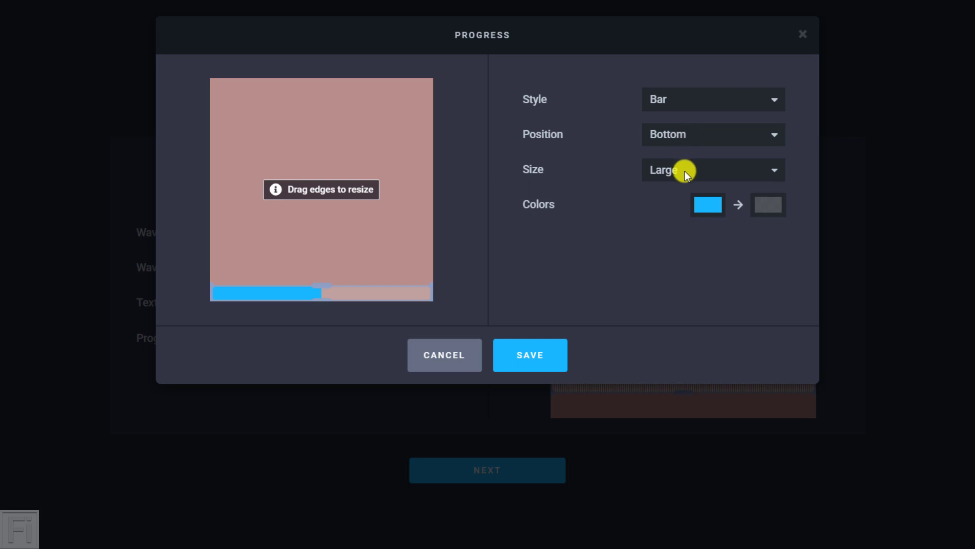
{"action": "left_click", "coordinate": [685, 170]}
{"action": "left_click", "coordinate": [674, 206]}
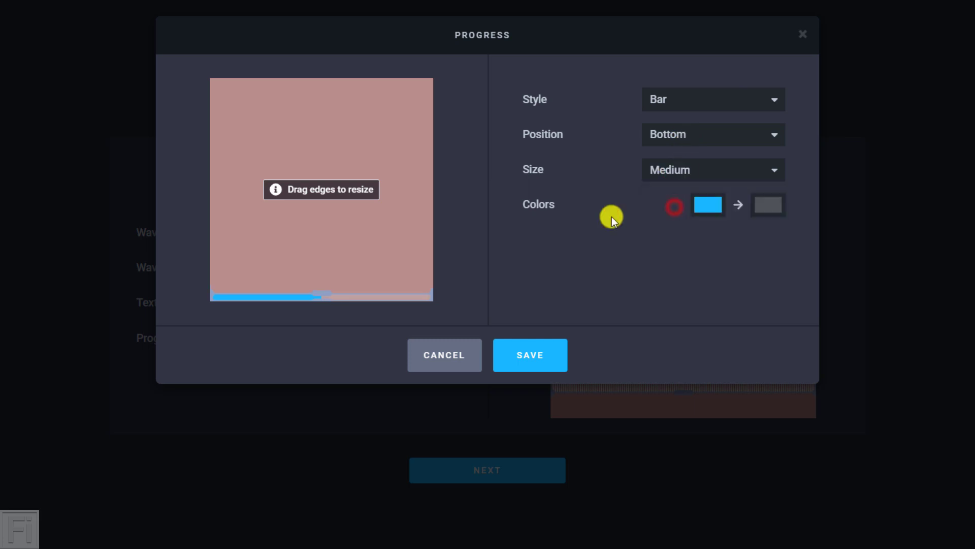
{"action": "left_click", "coordinate": [709, 206]}
{"action": "left_click", "coordinate": [845, 252]}
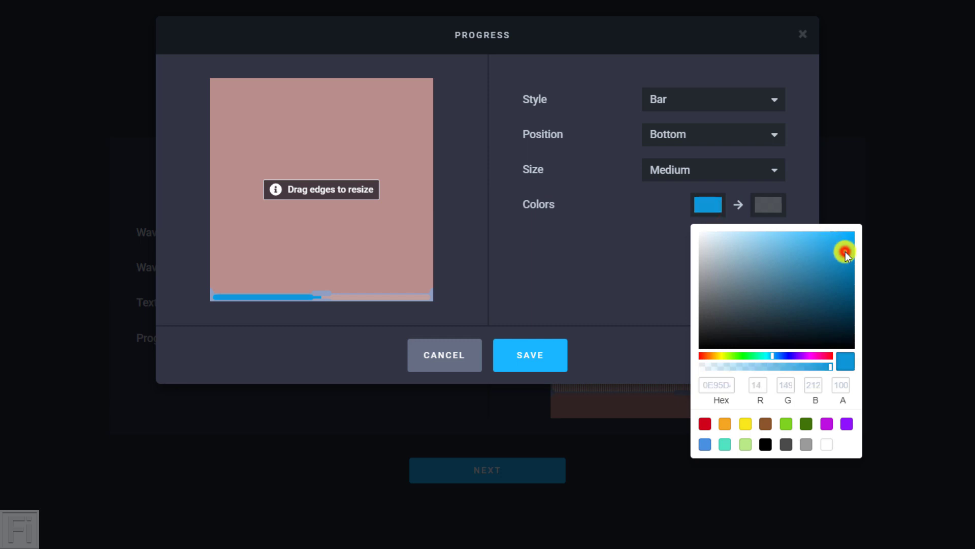
{"action": "left_click", "coordinate": [611, 289]}
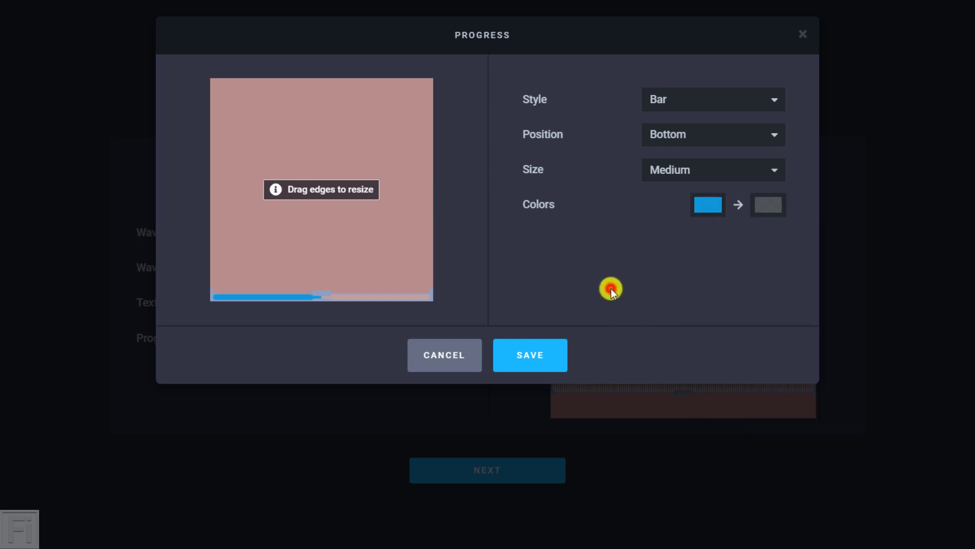
{"action": "left_click", "coordinate": [524, 355]}
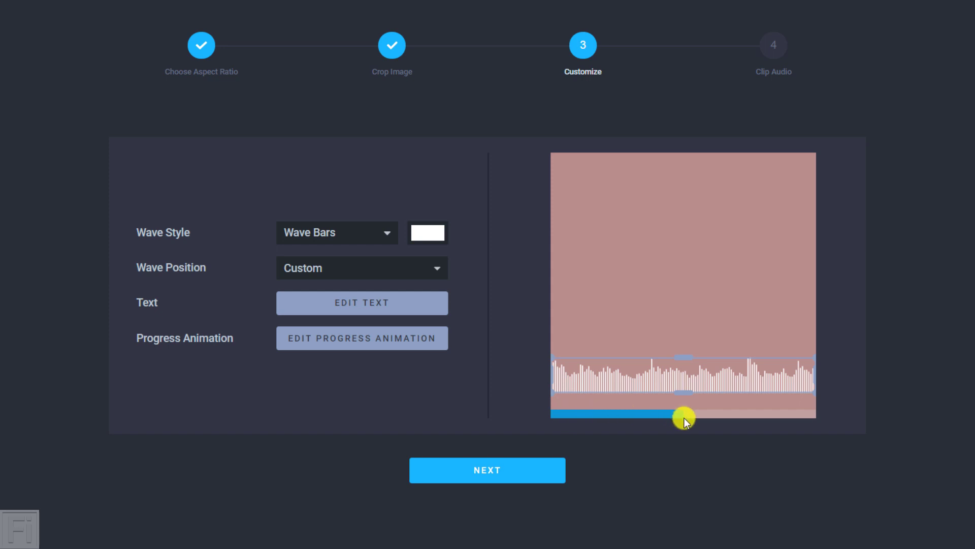
Continue to the audio trimming stage, extend the clip end to 001:12.970, and create the project in the editor.
{"action": "left_click", "coordinate": [500, 468]}
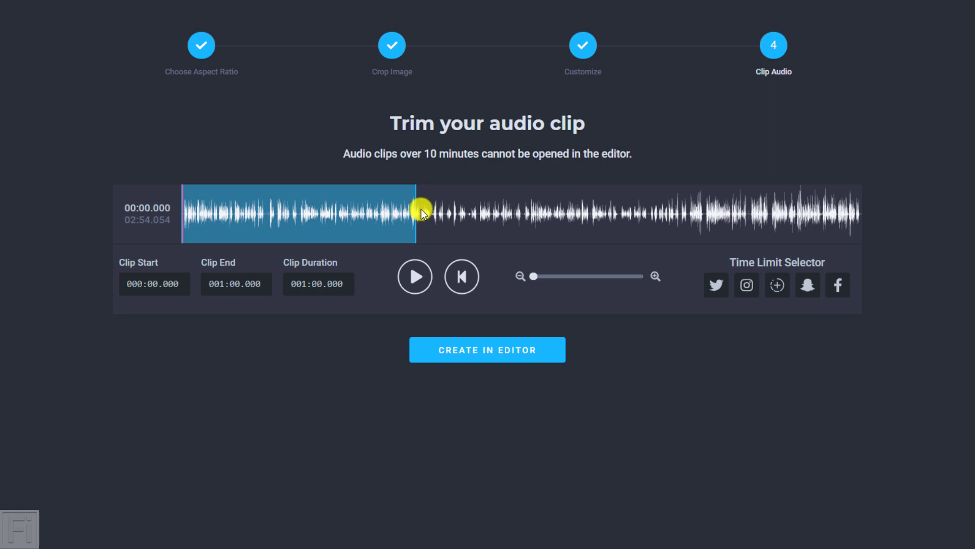
{"action": "left_click_drag", "start_coordinate": [416, 196], "coordinate": [467, 203]}
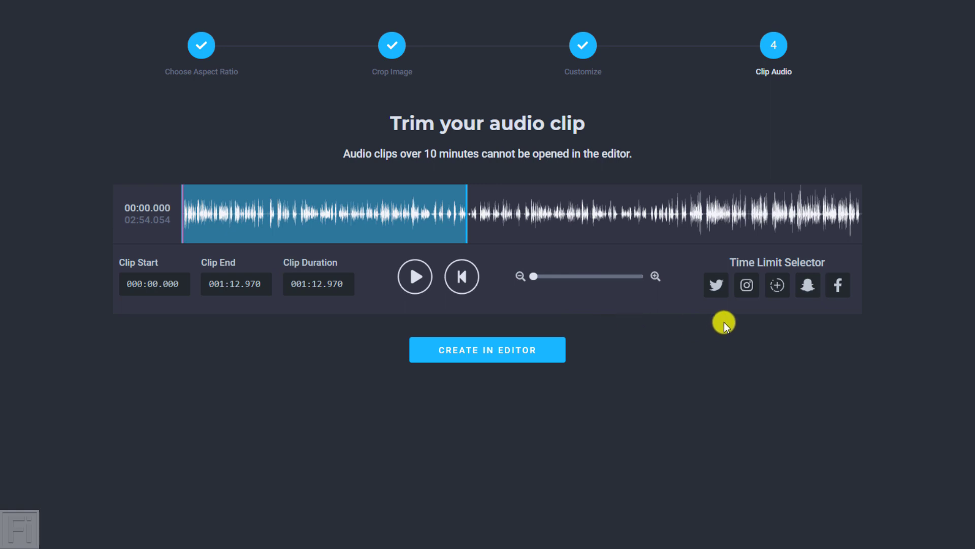
{"action": "left_click", "coordinate": [512, 353]}
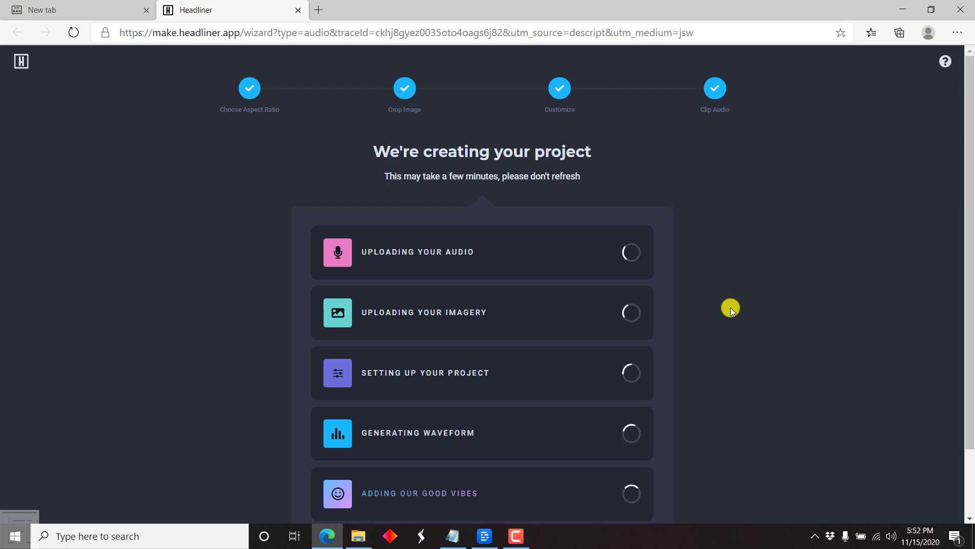
{"action": "left_click_drag", "start_coordinate": [970, 222], "coordinate": [970, 267]}
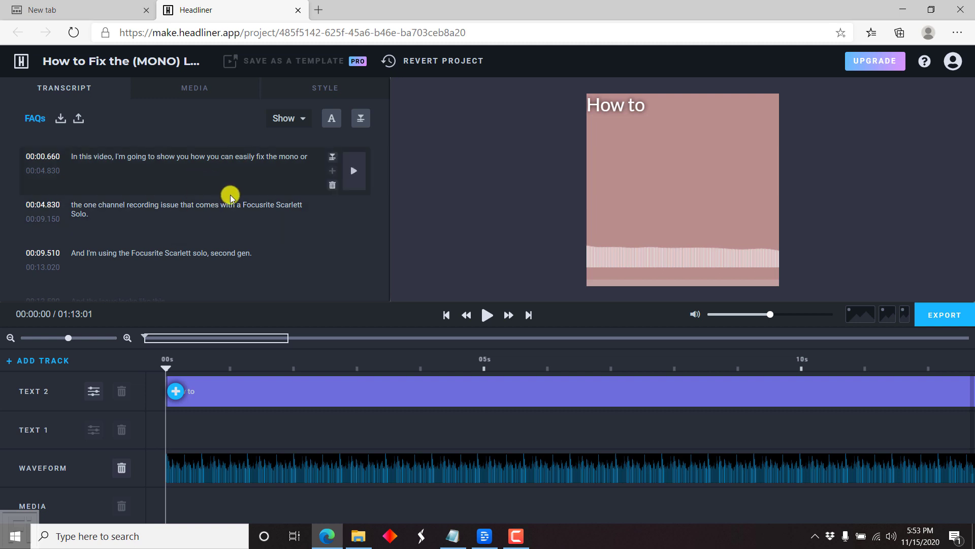
Try the Hide setting for the transcript captions, then set it back to Show.
{"action": "left_click", "coordinate": [224, 390]}
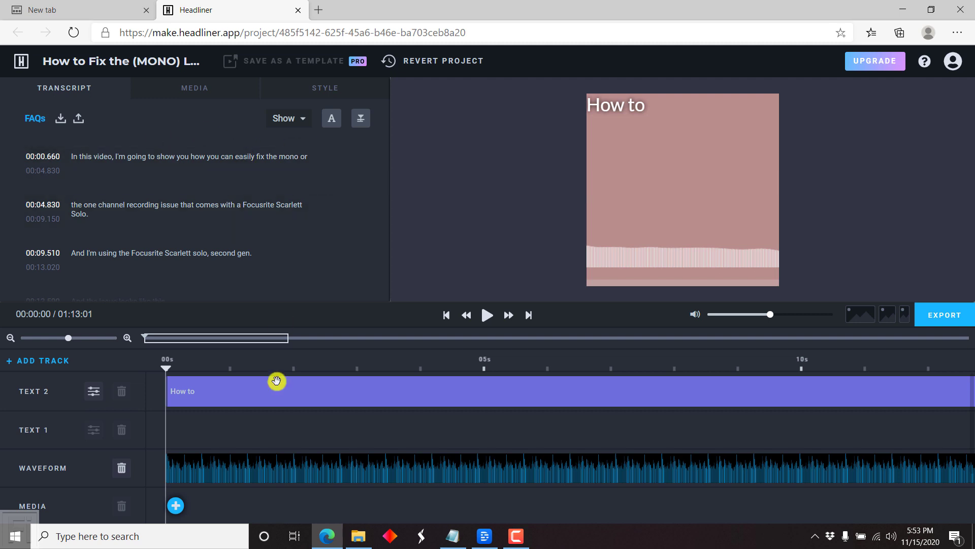
{"action": "left_click", "coordinate": [303, 118]}
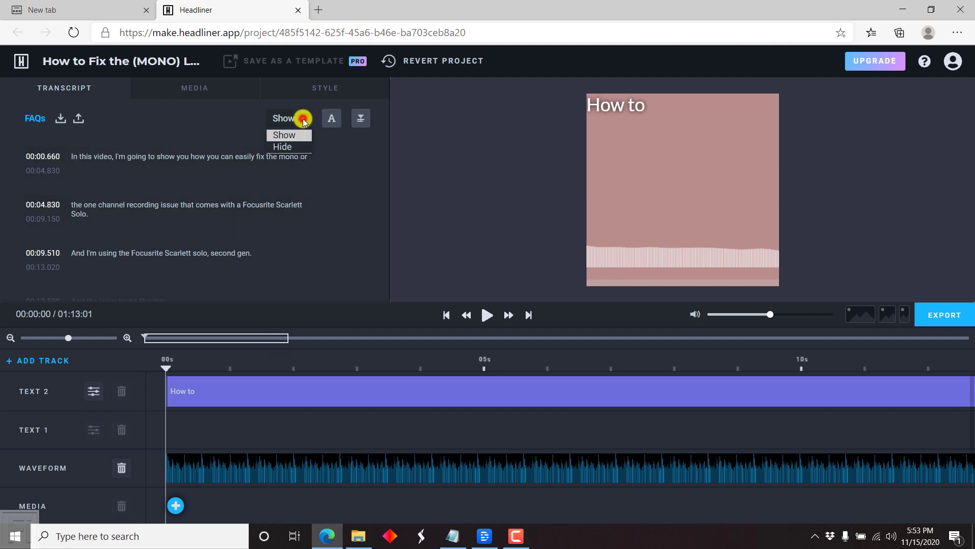
{"action": "left_click", "coordinate": [282, 147]}
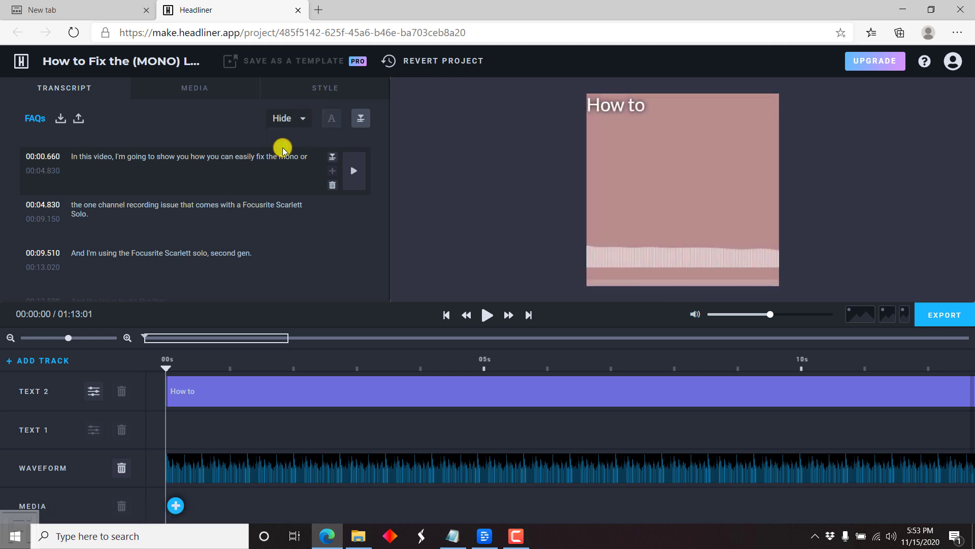
{"action": "left_click", "coordinate": [291, 120]}
{"action": "left_click", "coordinate": [286, 135]}
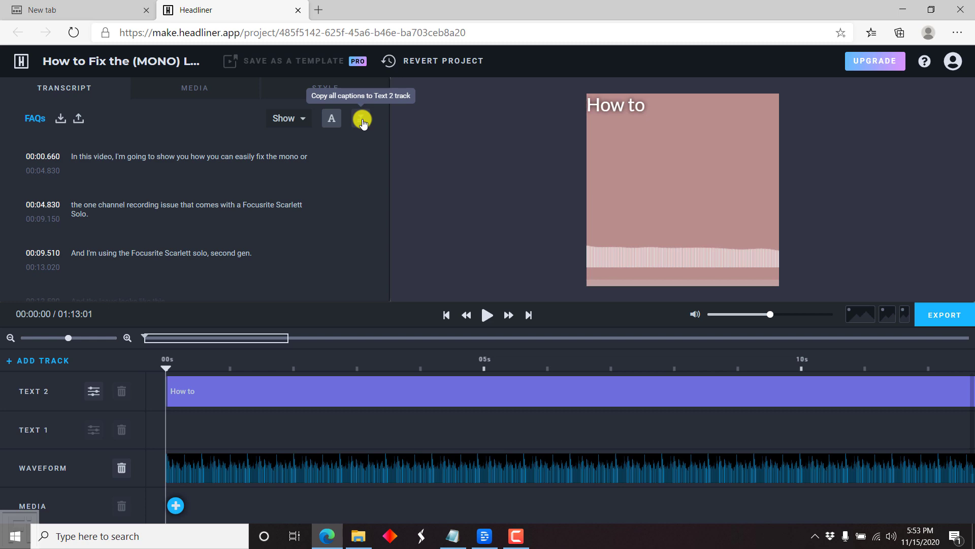
Copy all captions to a new text track on the timeline and briefly play the video to preview them.
{"action": "left_click", "coordinate": [363, 120]}
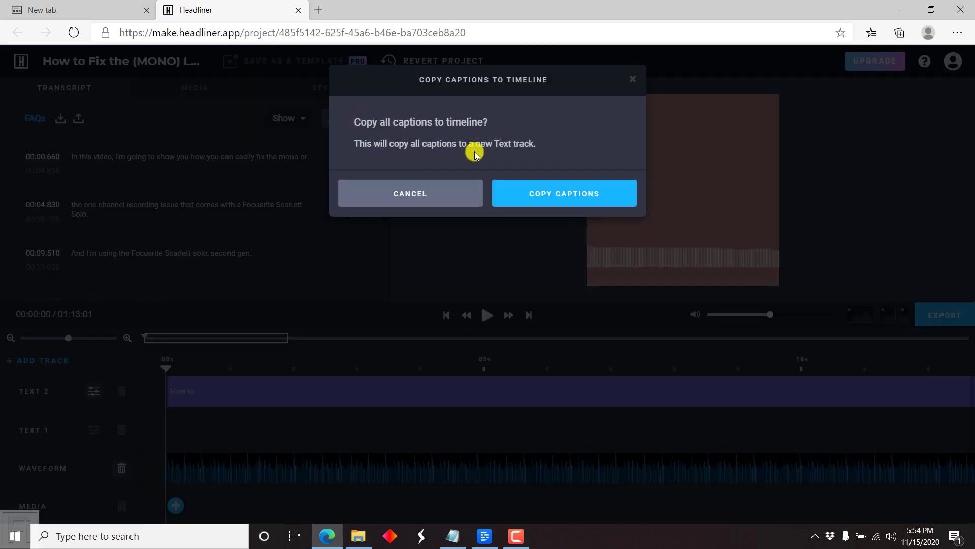
{"action": "left_click", "coordinate": [537, 196]}
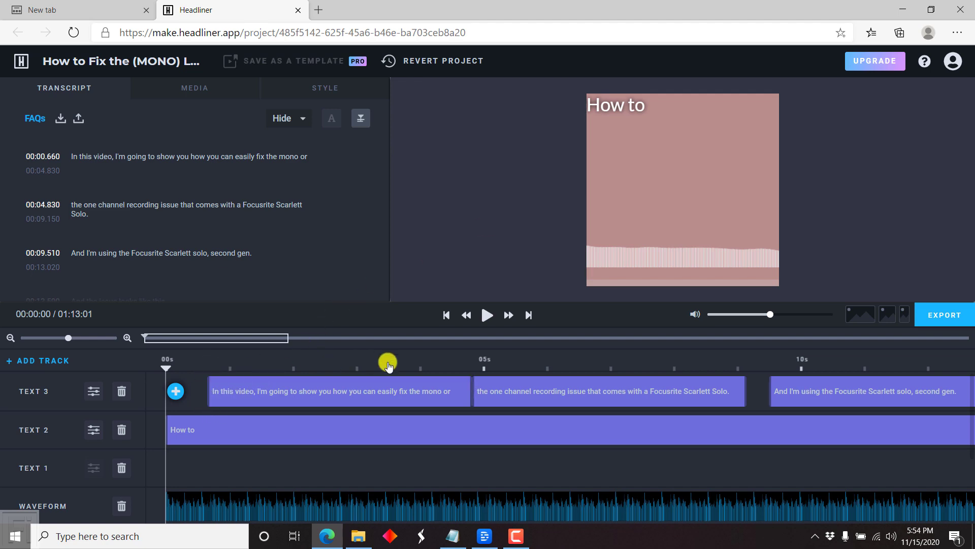
{"action": "left_click", "coordinate": [489, 320]}
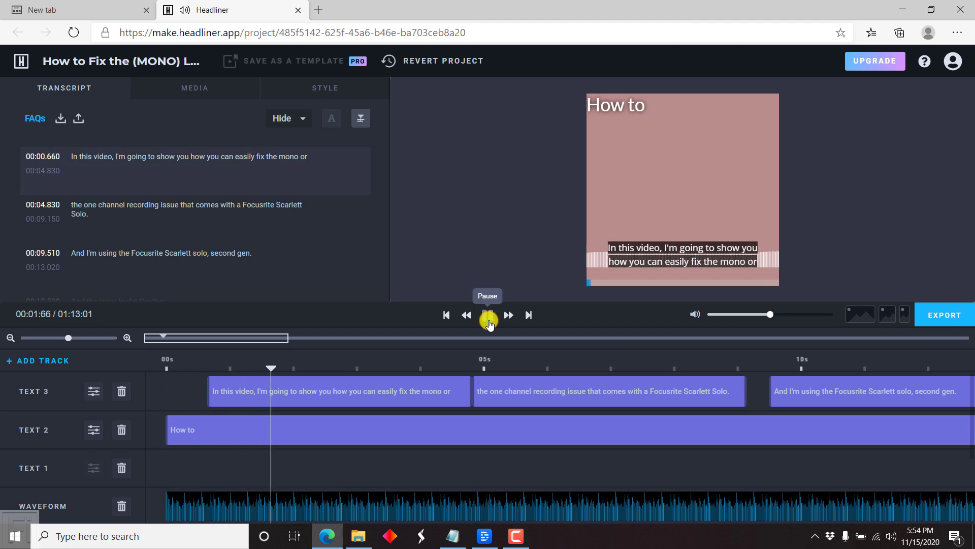
{"action": "left_click", "coordinate": [489, 320]}
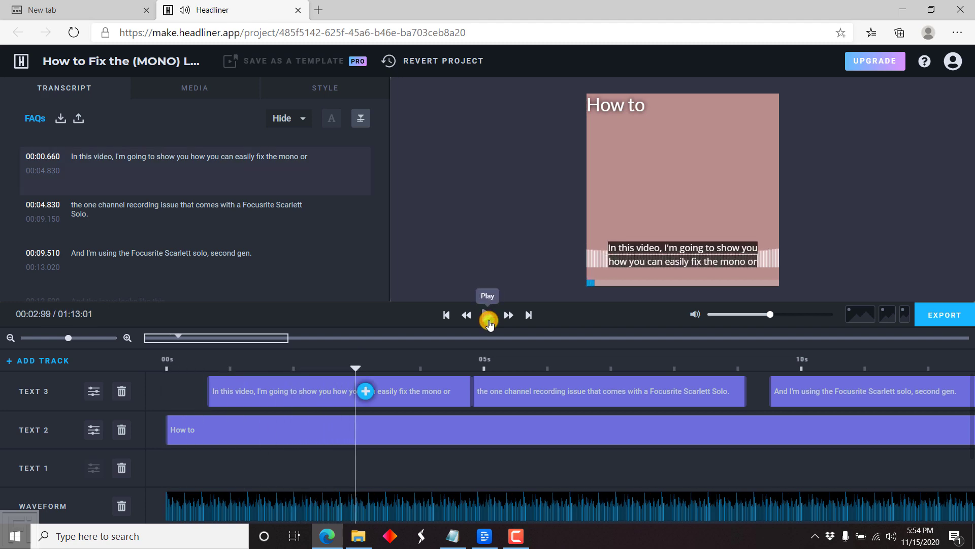
{"action": "left_click", "coordinate": [348, 369]}
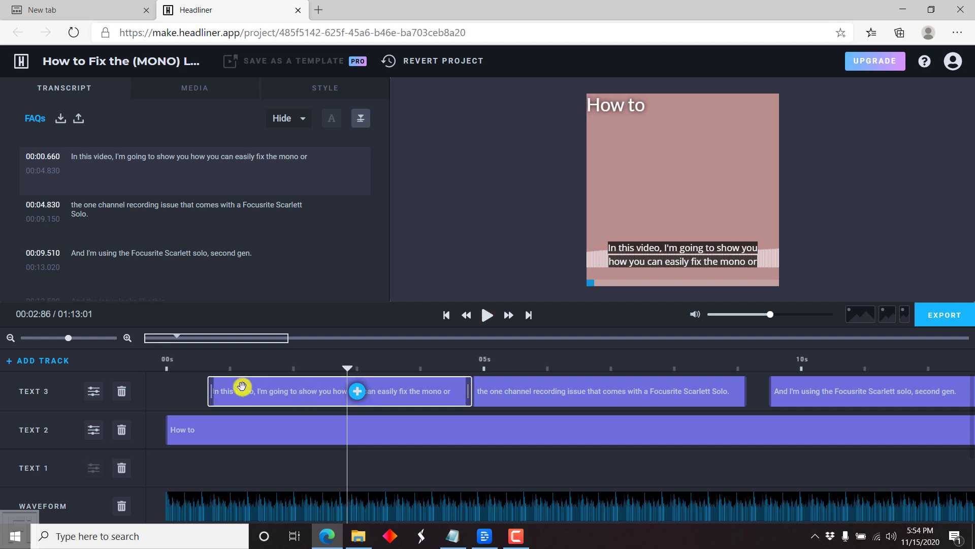
Move the caption box of the Text 3 track up so it sits above the waveform, and save the track properties.
{"action": "left_click", "coordinate": [90, 396]}
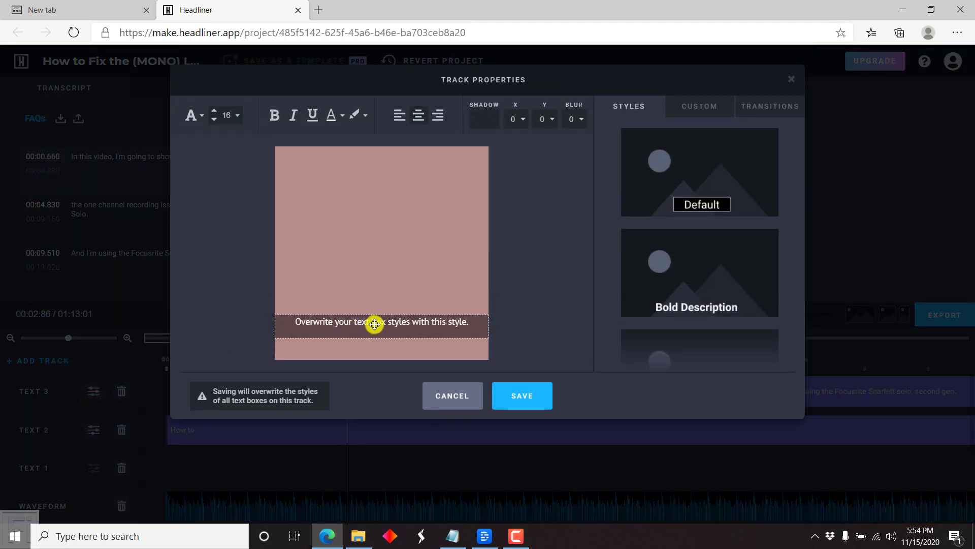
{"action": "left_click_drag", "start_coordinate": [375, 324], "coordinate": [382, 285]}
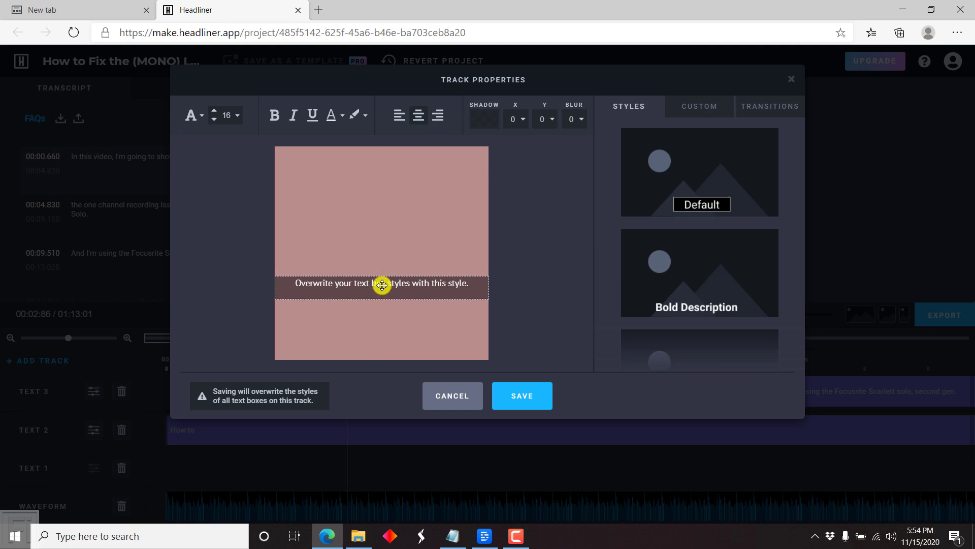
{"action": "left_click", "coordinate": [538, 397]}
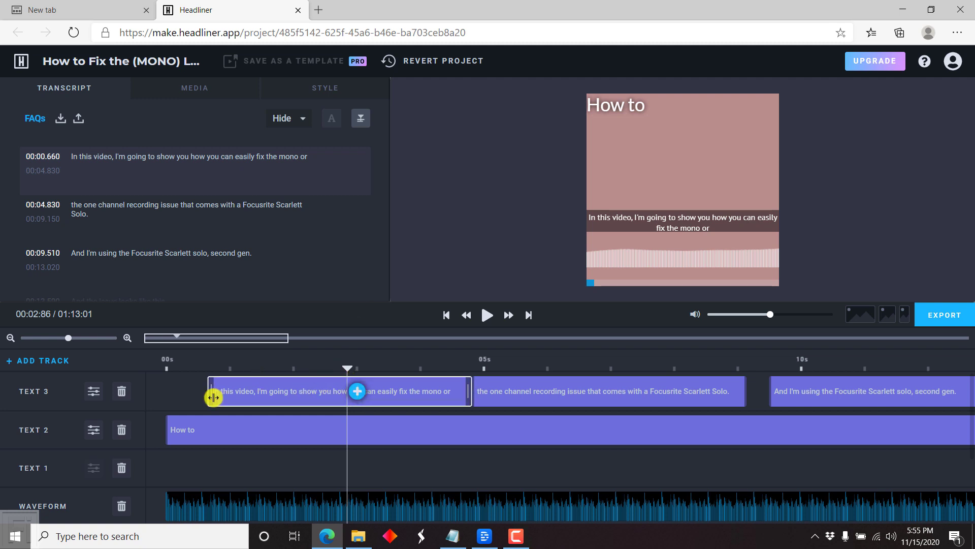
Play the video from near its beginning to check the repositioned captions, and pause it after a few seconds.
{"action": "left_click", "coordinate": [198, 379]}
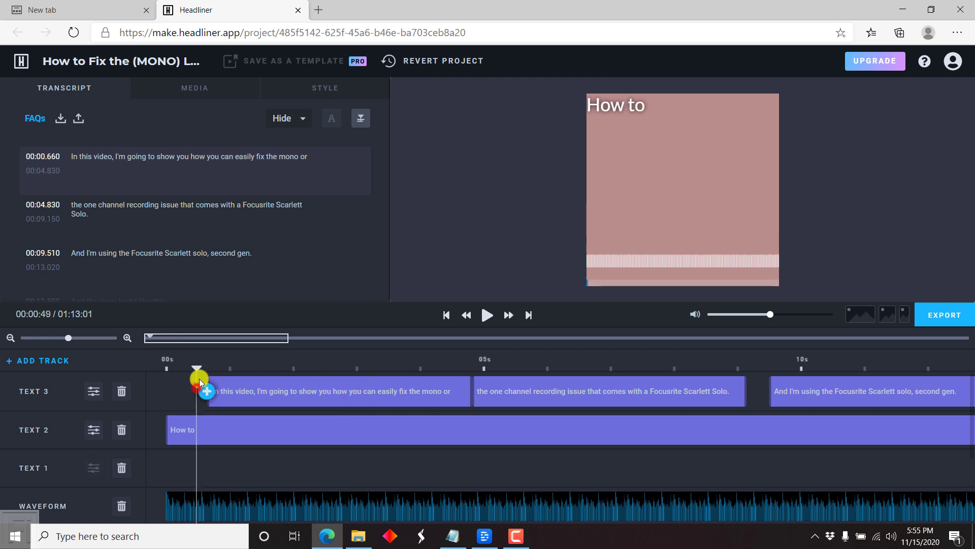
{"action": "left_click", "coordinate": [488, 316]}
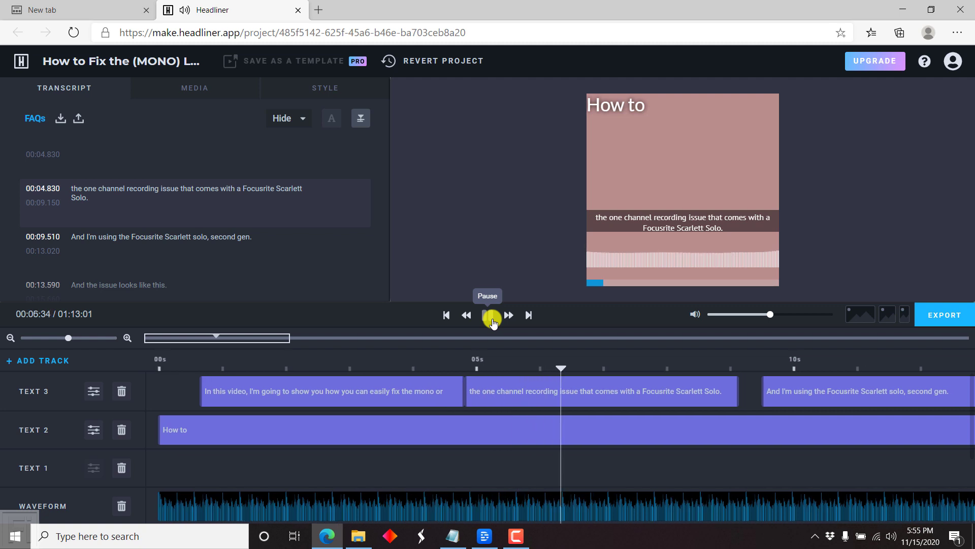
{"action": "left_click", "coordinate": [493, 319]}
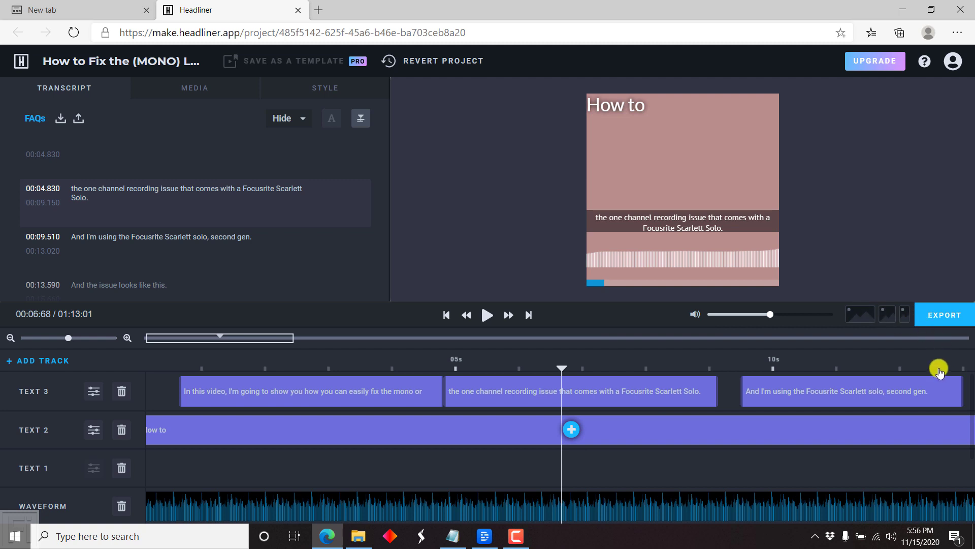
Export the video at frame rate 24, High quality, Square HD 720x720 and Normal speed, and open its download page.
{"action": "left_click", "coordinate": [956, 323]}
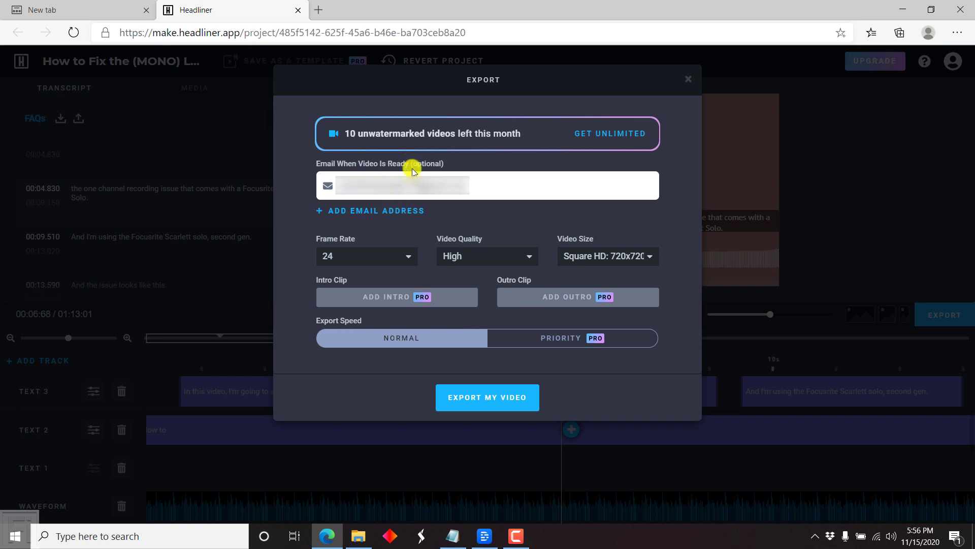
{"action": "left_click", "coordinate": [500, 400]}
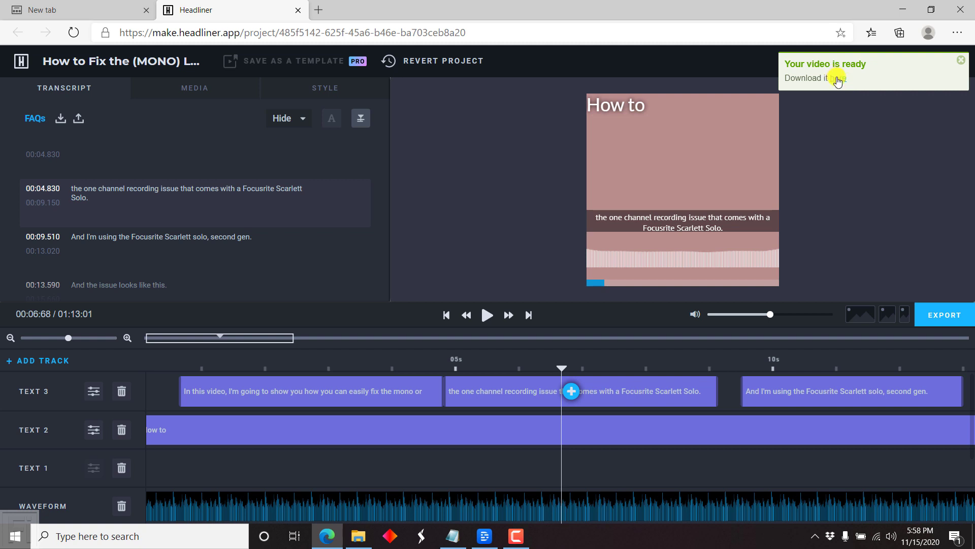
{"action": "left_click", "coordinate": [838, 80]}
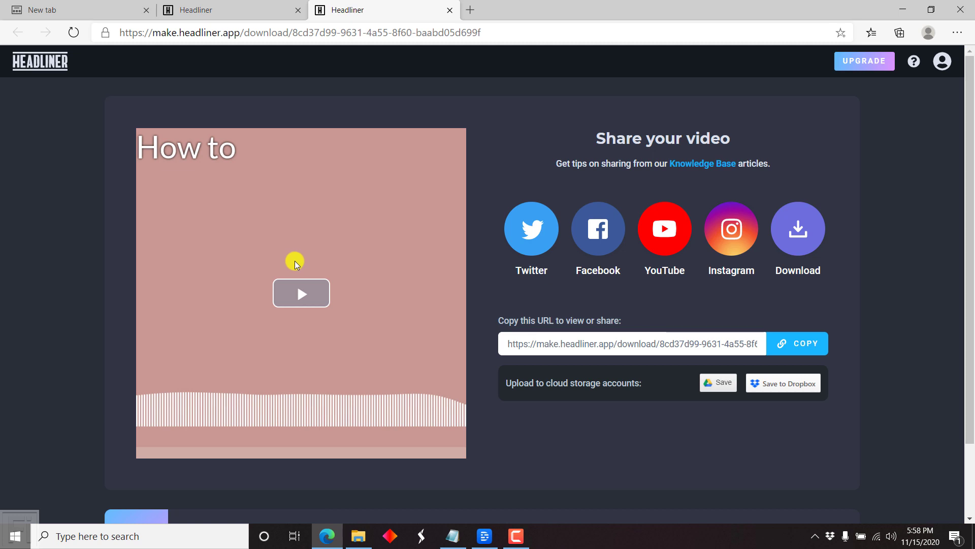
Preview the first seconds of the exported video on the share page, pause it, and download the video.
{"action": "left_click", "coordinate": [296, 302]}
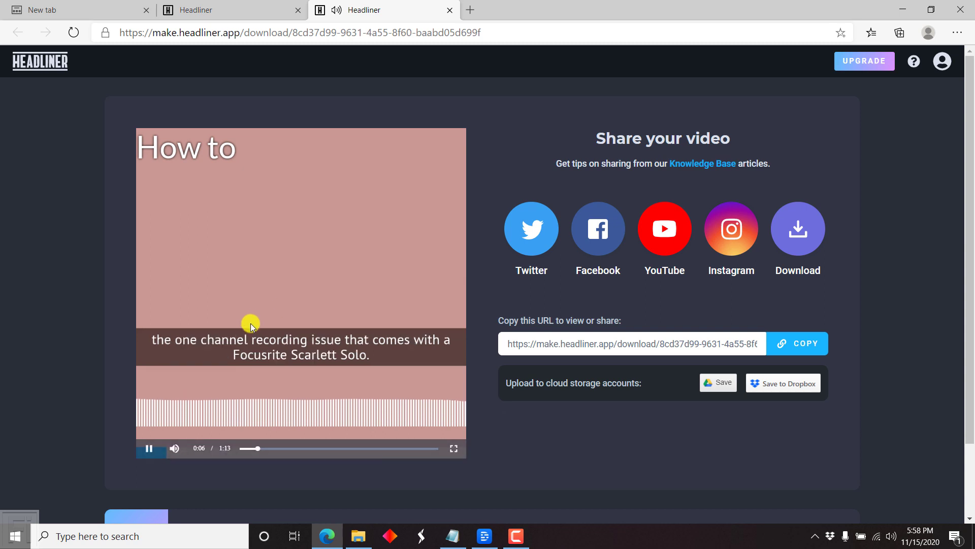
{"action": "left_click", "coordinate": [151, 450]}
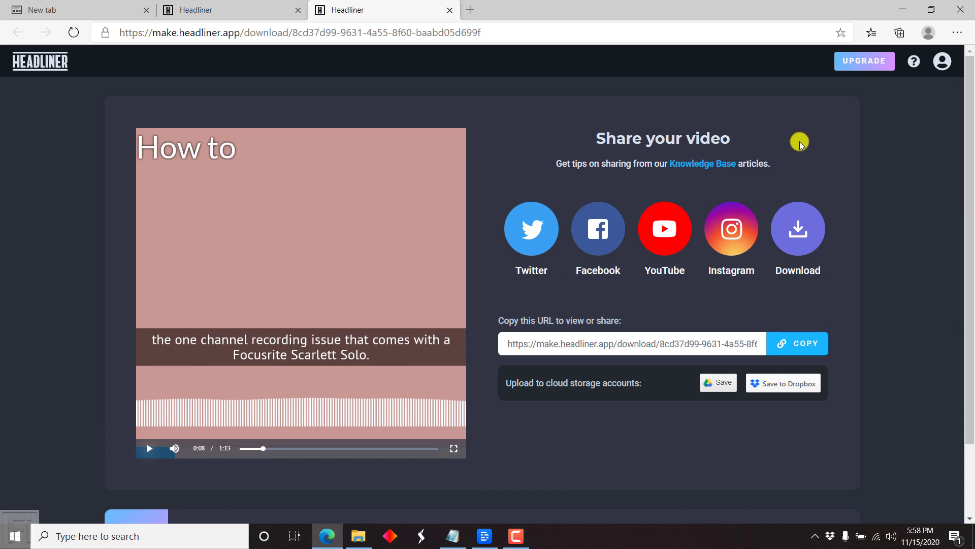
{"action": "left_click", "coordinate": [800, 243]}
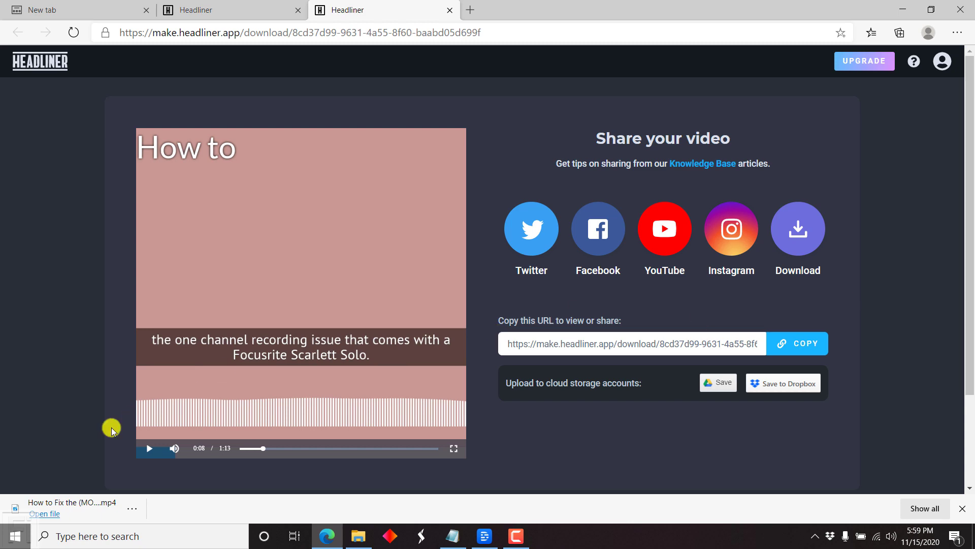
Open the downloaded MP4 in the media player, pause it, and view it in full screen before returning to the window.
{"action": "left_click", "coordinate": [45, 514]}
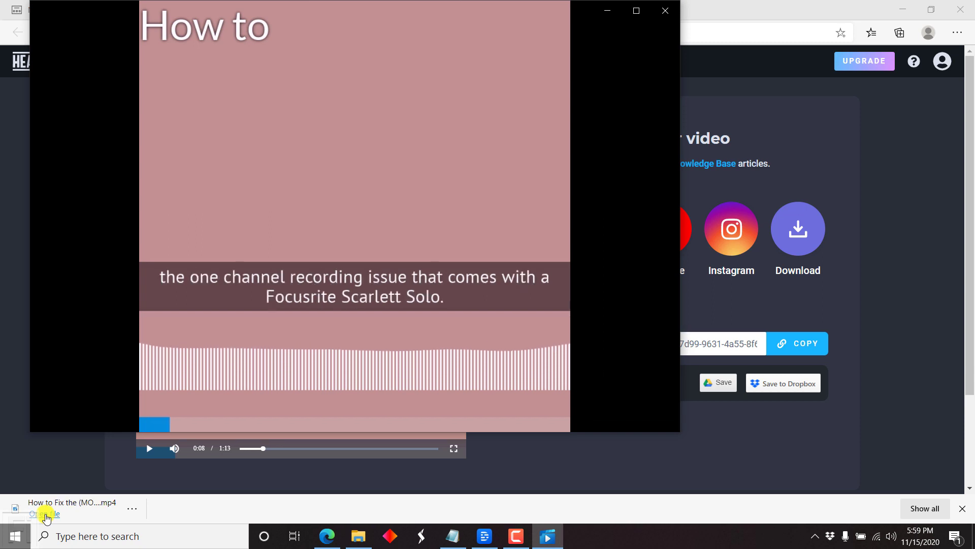
{"action": "mouse_move", "coordinate": [178, 426]}
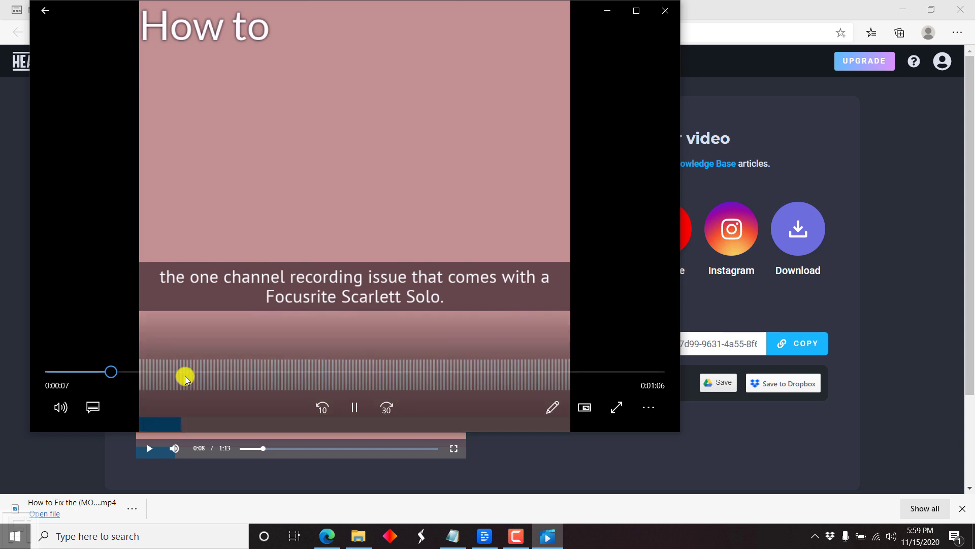
{"action": "left_click", "coordinate": [350, 406]}
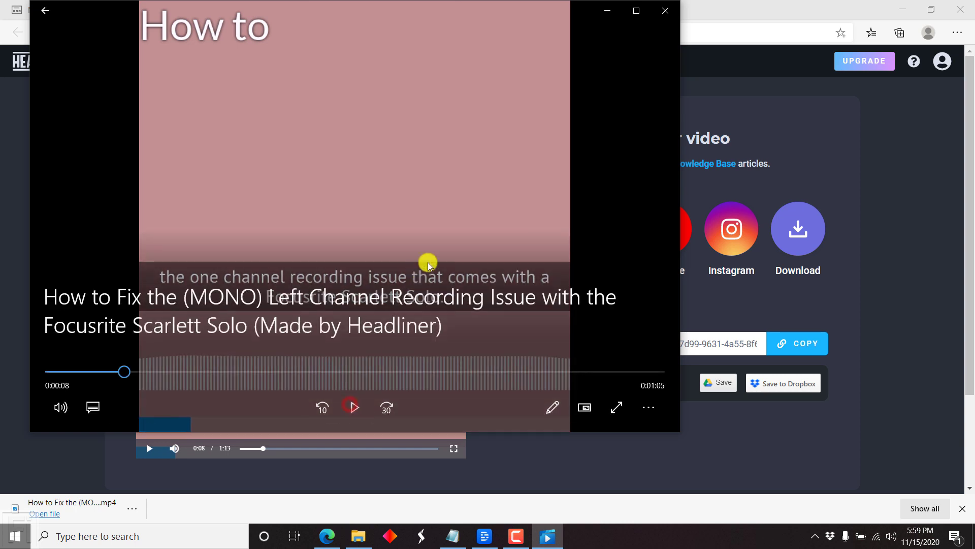
{"action": "double_click", "coordinate": [584, 154]}
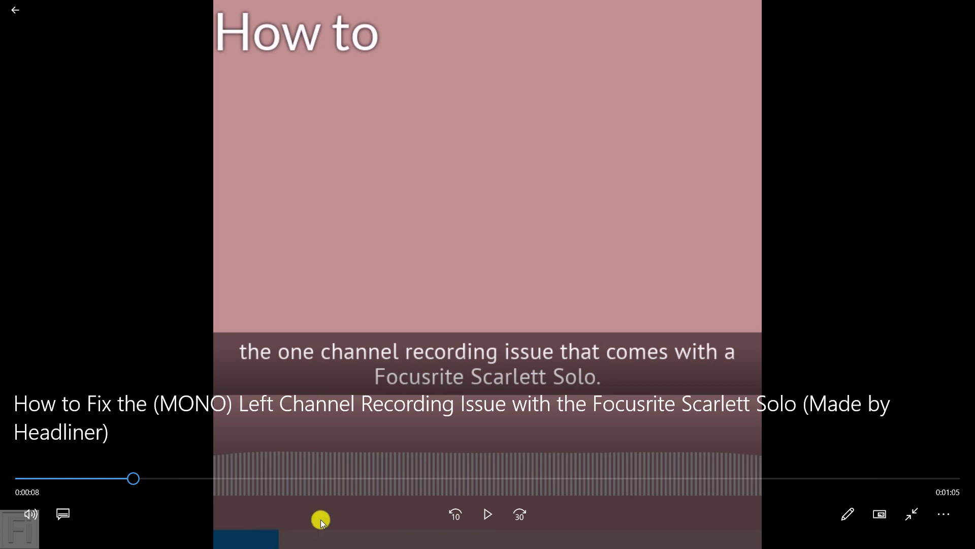
{"action": "double_click", "coordinate": [440, 220]}
{"action": "left_click", "coordinate": [473, 221]}
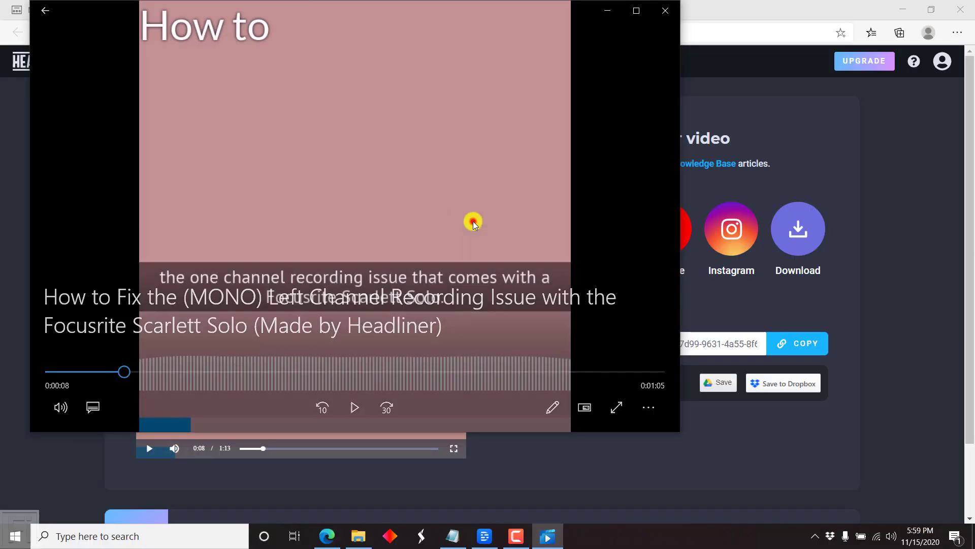
{"action": "mouse_move", "coordinate": [207, 419]}
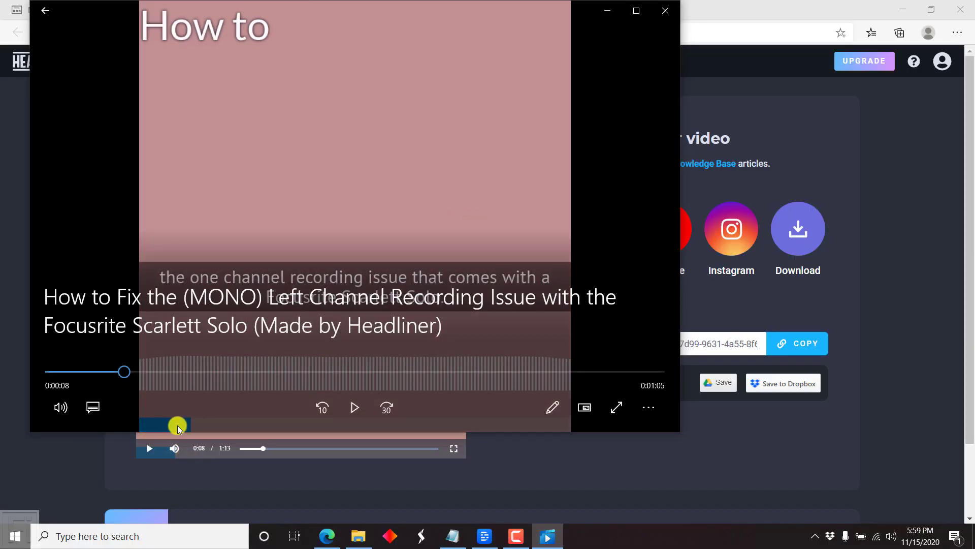